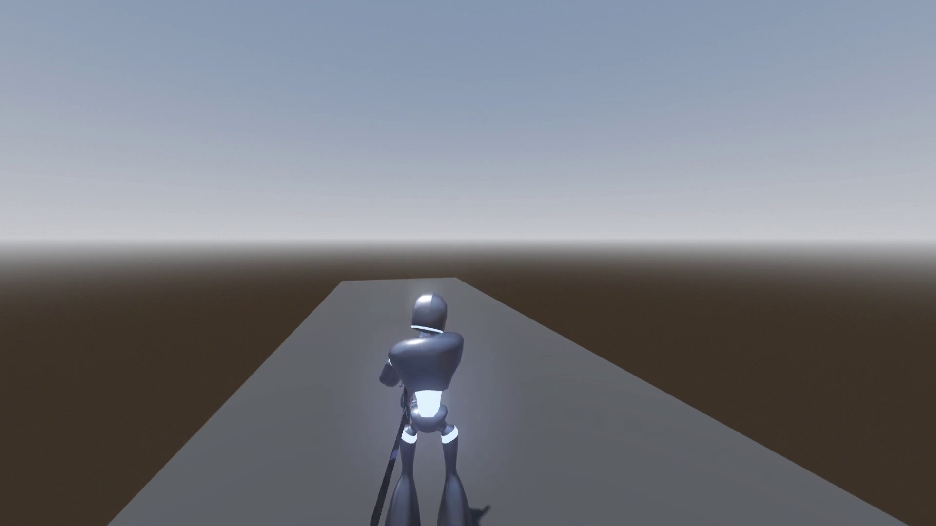
key(w)
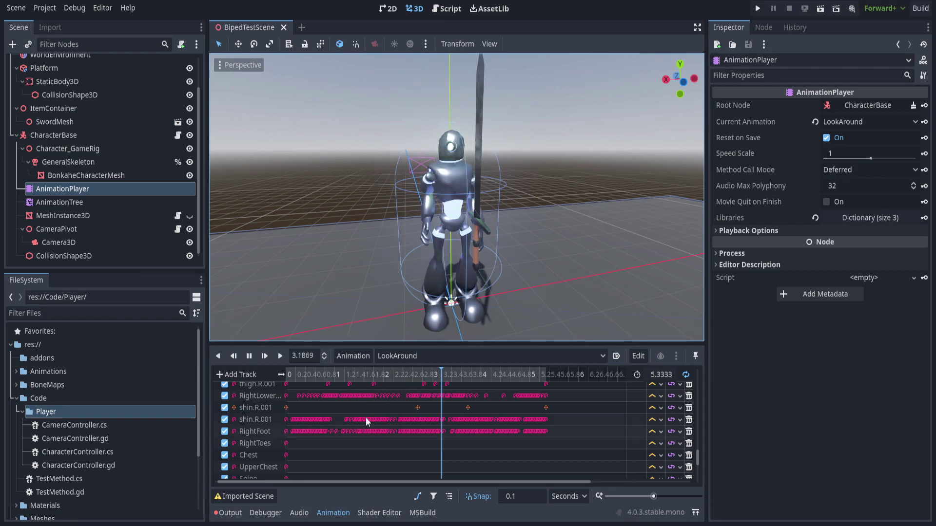
Step: Preview the Combat/Sword1HandIdle animation on the character
click(404, 355)
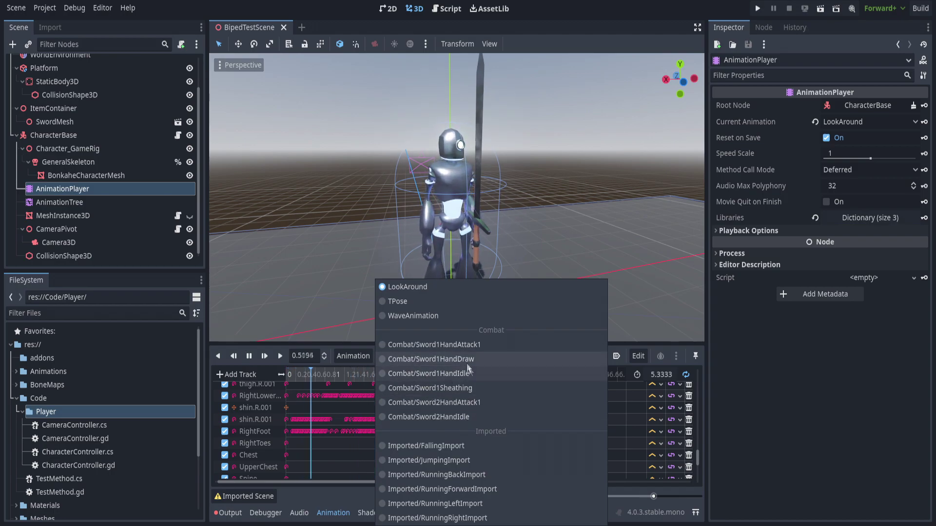
click(275, 343)
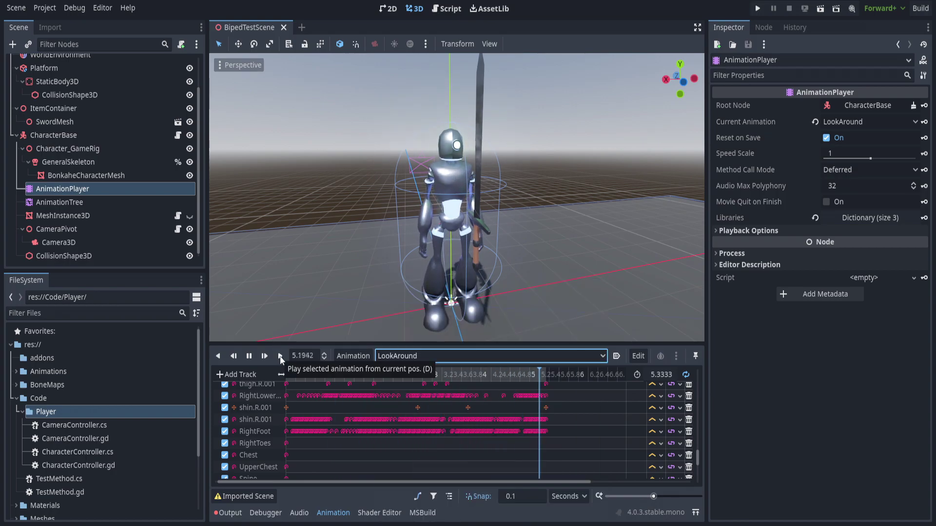
click(414, 356)
click(439, 375)
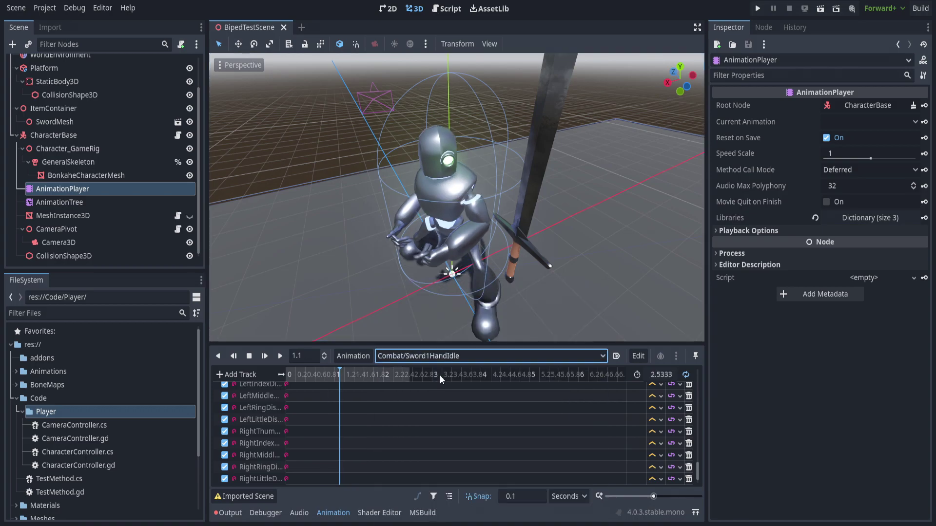
click(280, 355)
click(426, 356)
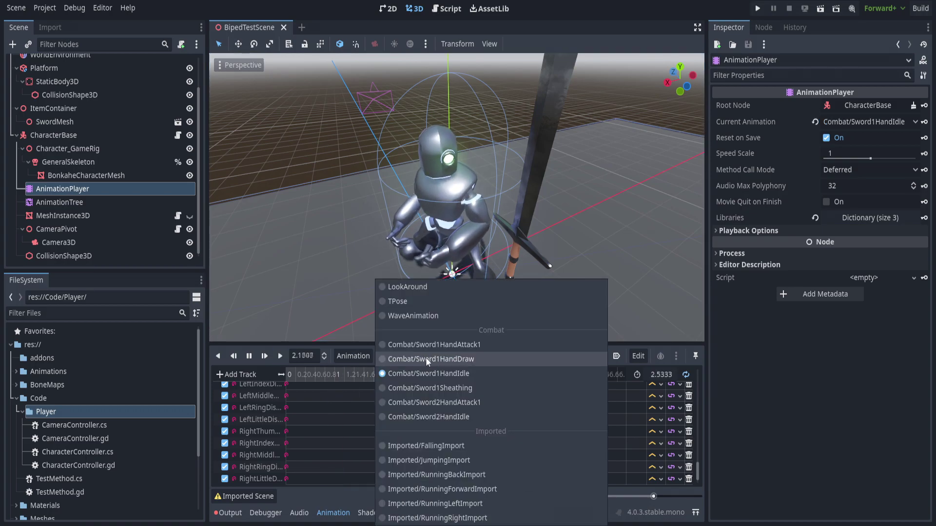
click(426, 372)
Step: Preview the Combat/Sword2HandAttack1 and Combat/Sword2HandIdle animations on the character
click(414, 355)
click(454, 398)
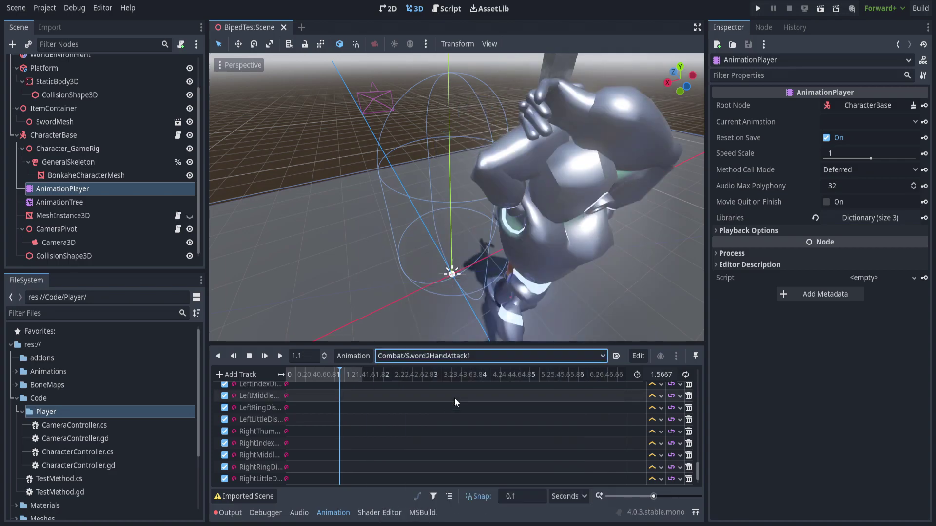
scroll(413, 246, down, 9)
middle_drag(422, 224, 432, 192)
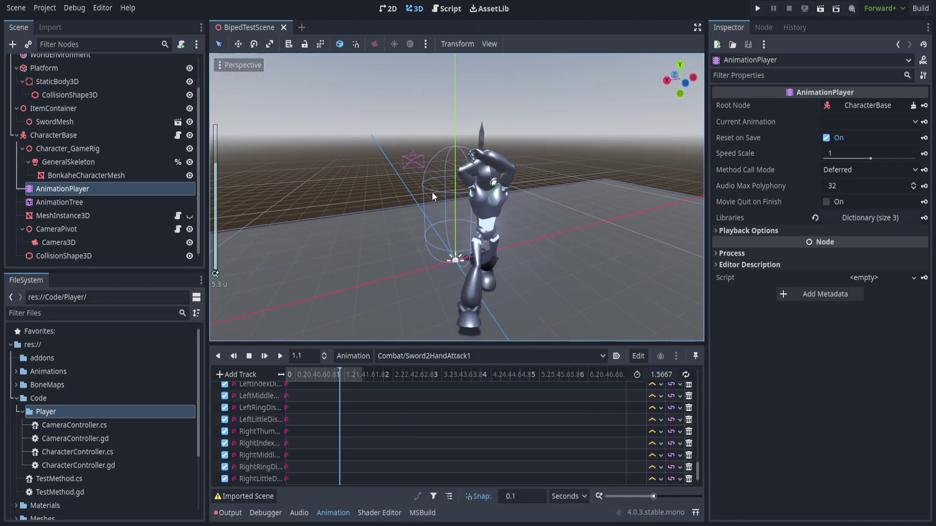
click(280, 357)
click(281, 356)
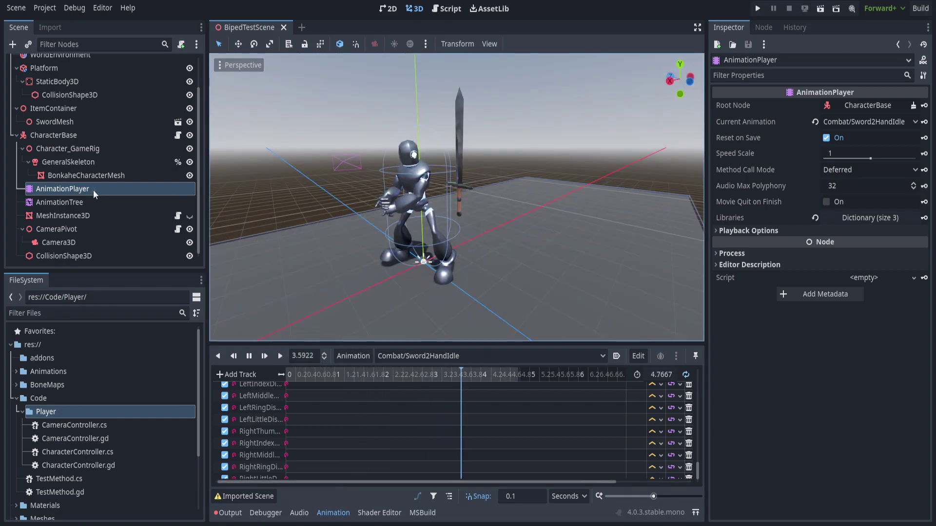
Step: Activate the AnimationTree node, enlarge its graph area and open the UpperBodyStateMachine for editing
click(101, 202)
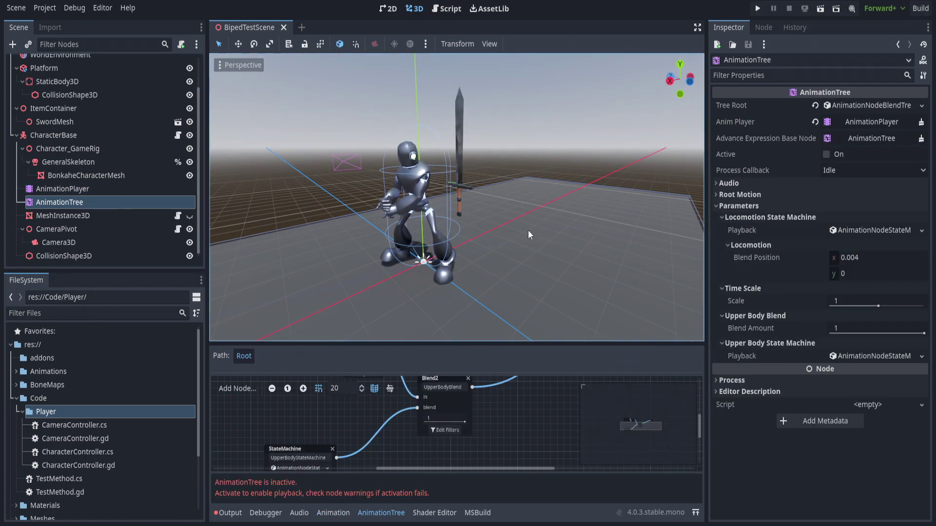
click(832, 154)
drag(528, 342, 487, 235)
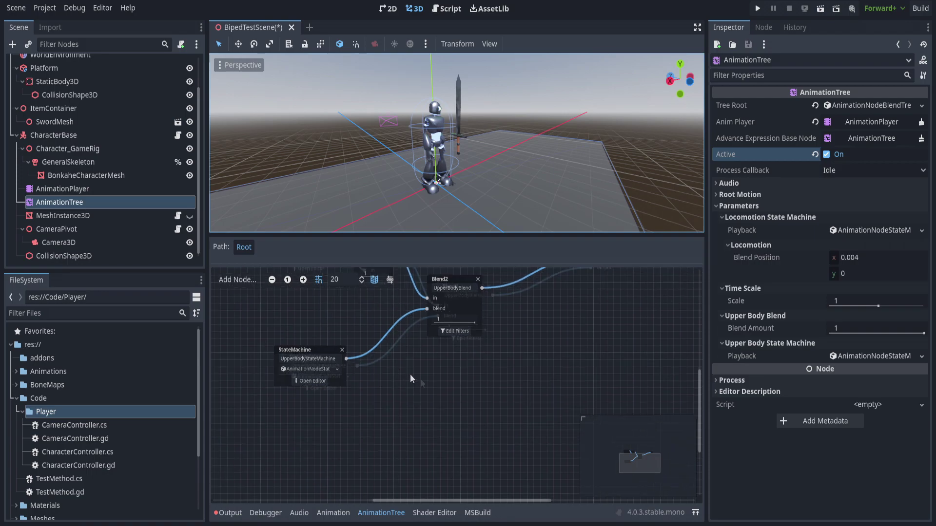
middle_drag(402, 368, 519, 407)
click(422, 414)
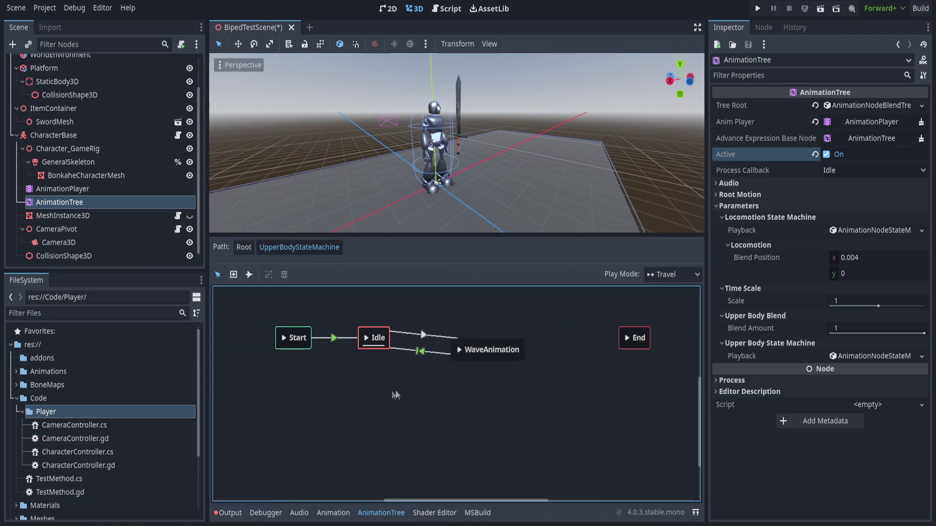
Step: Add the Combat/Sword1HandDraw and Combat/Sword1Sheathing animations as states in the upper body state machine
right_click(404, 379)
mouse_move(432, 384)
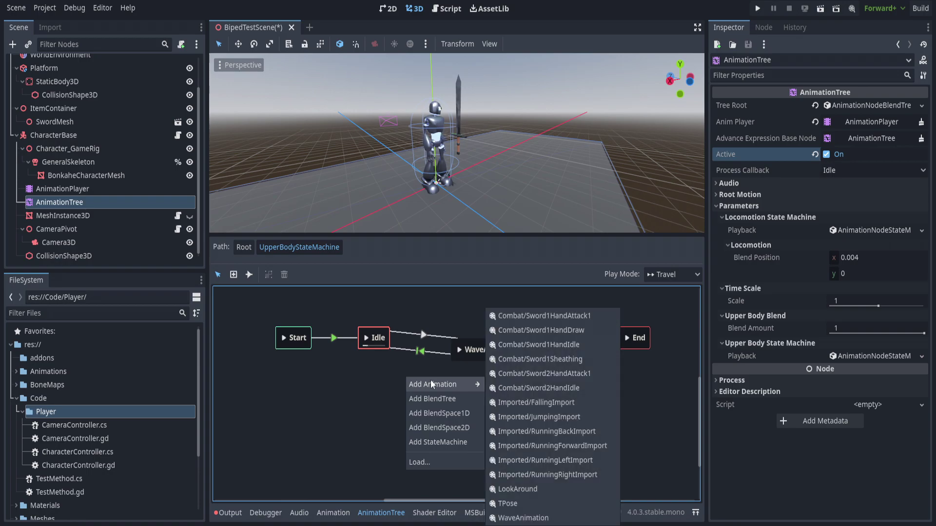
click(575, 329)
right_click(398, 407)
mouse_move(438, 414)
click(567, 363)
Step: Add the Combat/Sword1HandAttack1 and Combat/Sword1HandIdle animations as states in the upper body state machine
right_click(470, 420)
mouse_move(503, 424)
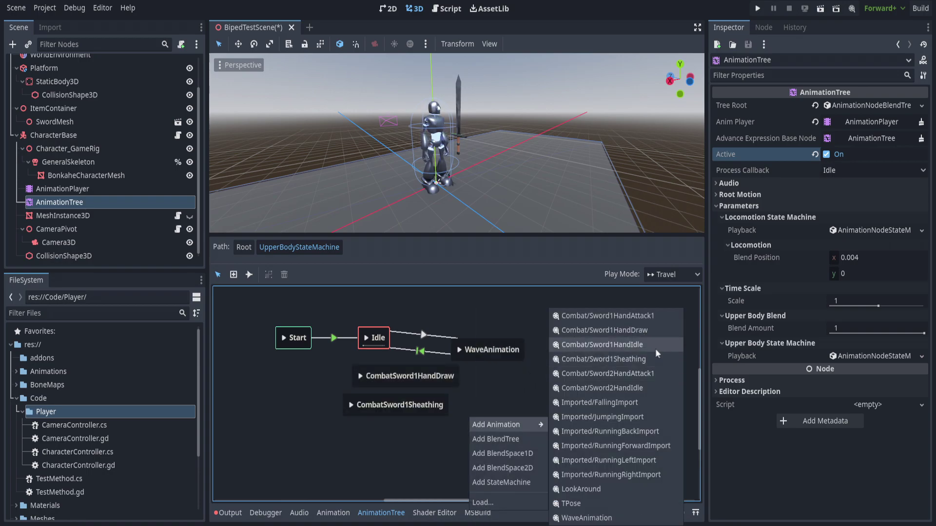
click(648, 316)
right_click(560, 401)
mouse_move(612, 408)
click(710, 344)
Step: Add the Combat/Sword2HandAttack1 and Combat/Sword2HandIdle animations as states in the upper body state machine
right_click(557, 409)
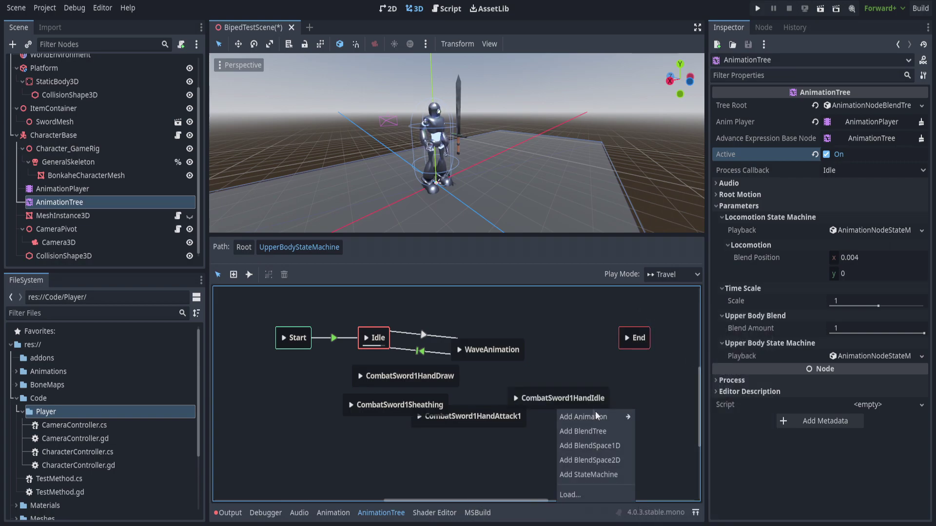
click(692, 373)
right_click(517, 434)
mouse_move(560, 440)
click(677, 390)
Step: Arrange the combat states with draw and sheathing below Idle, then the one-handed pair, then the two-handed pair
drag(487, 382, 562, 420)
drag(491, 365, 430, 344)
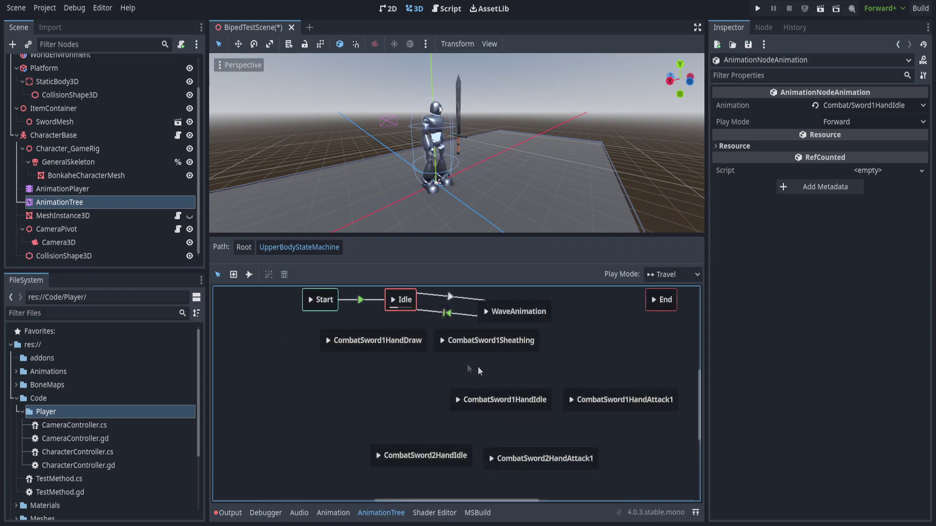
scroll(418, 363, up, 2)
scroll(447, 373, right, 2)
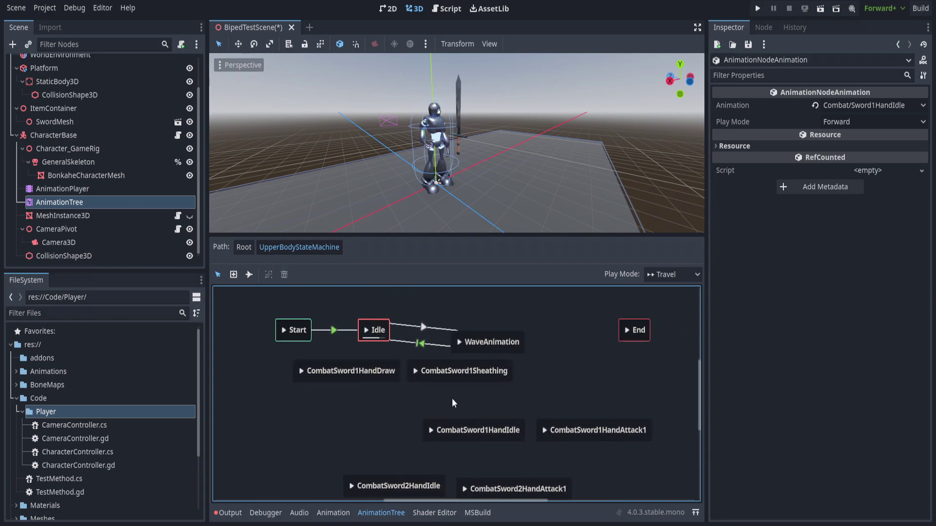
Step: Create transitions from Idle to CombatSword1HandDraw and from there to CombatSword1HandIdle
click(246, 274)
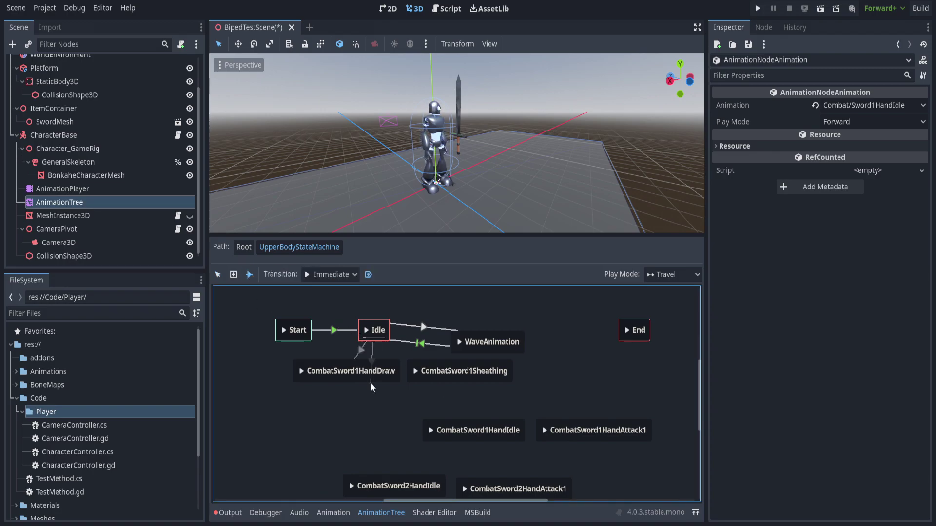
drag(364, 375, 366, 377)
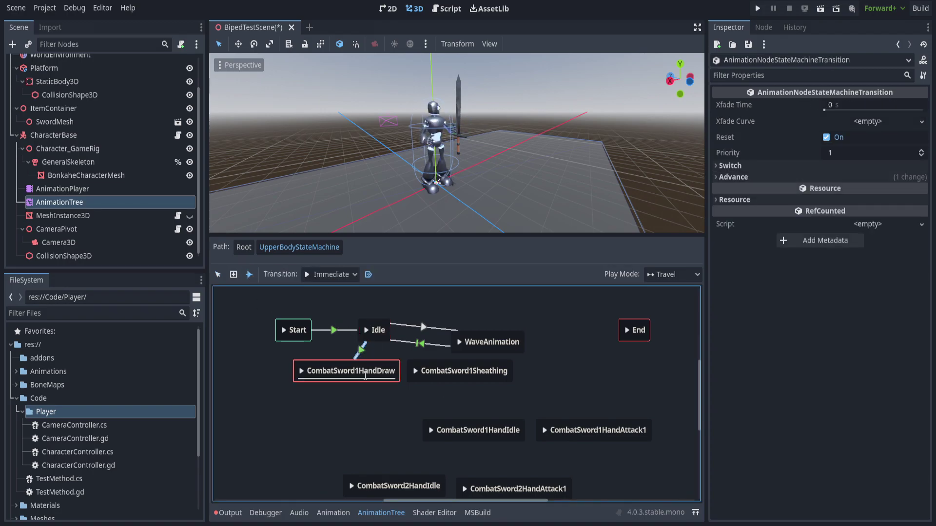
drag(461, 431, 463, 430)
middle_drag(517, 405, 502, 380)
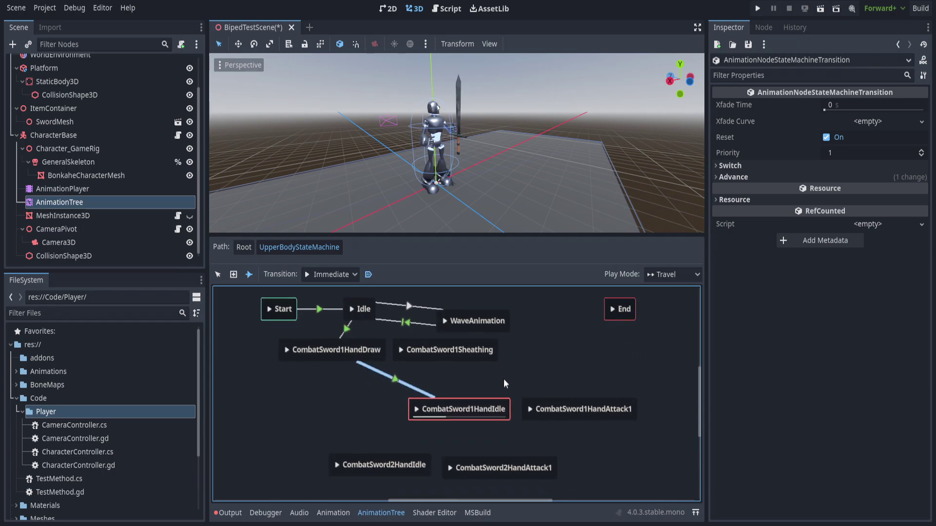
Step: Connect CombatSword1HandIdle and CombatSword2HandIdle both ways, and link CombatSword1HandIdle through CombatSword1Sheathing back to Idle
drag(396, 461, 389, 468)
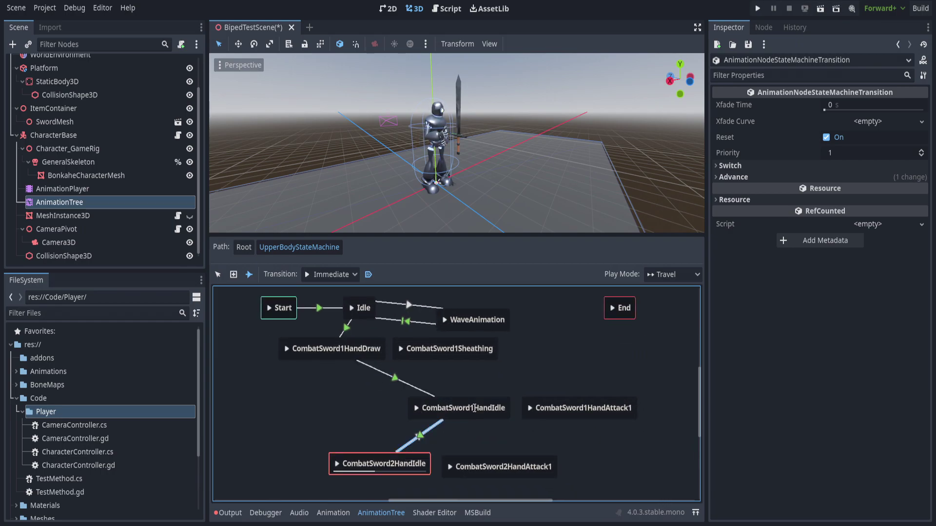
drag(462, 349, 440, 344)
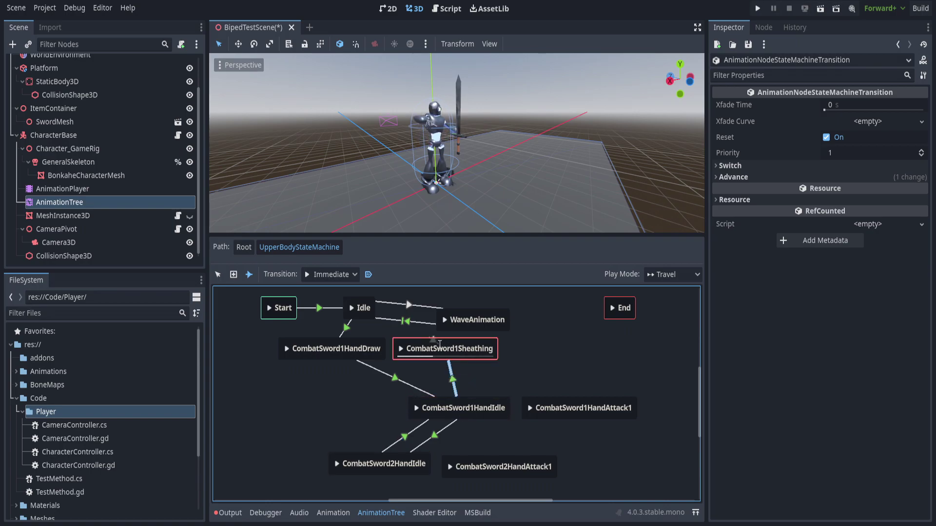
drag(357, 305, 359, 307)
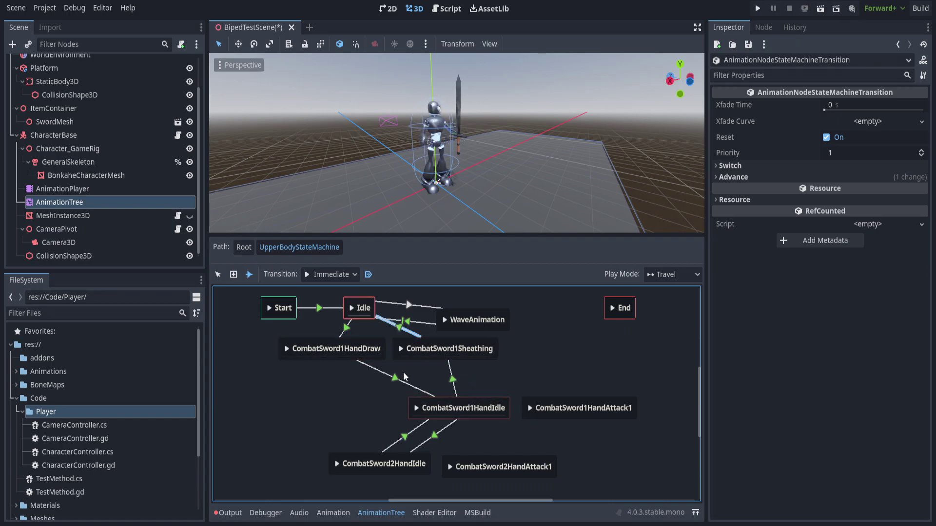
Step: Connect the one-handed and two-handed idle states to their matching attack states with transitions in both directions
drag(458, 407, 536, 411)
drag(424, 467, 460, 462)
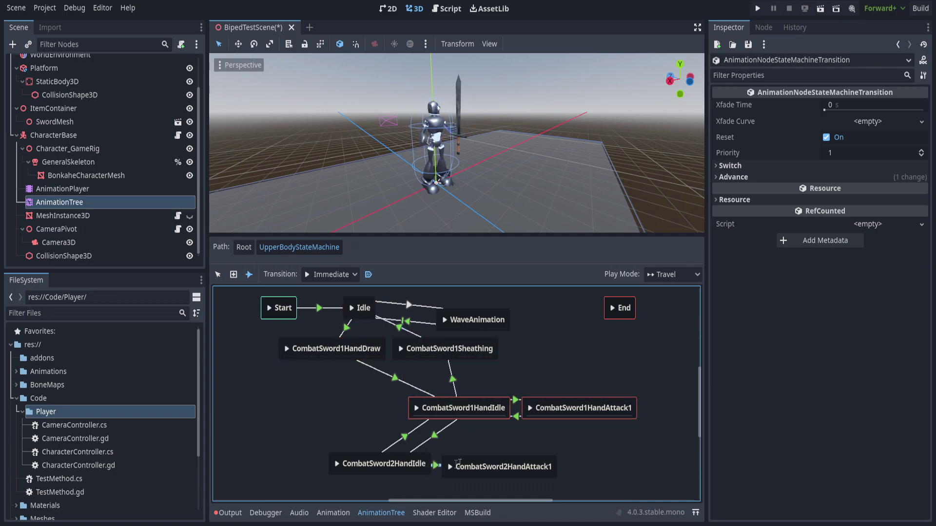
click(218, 275)
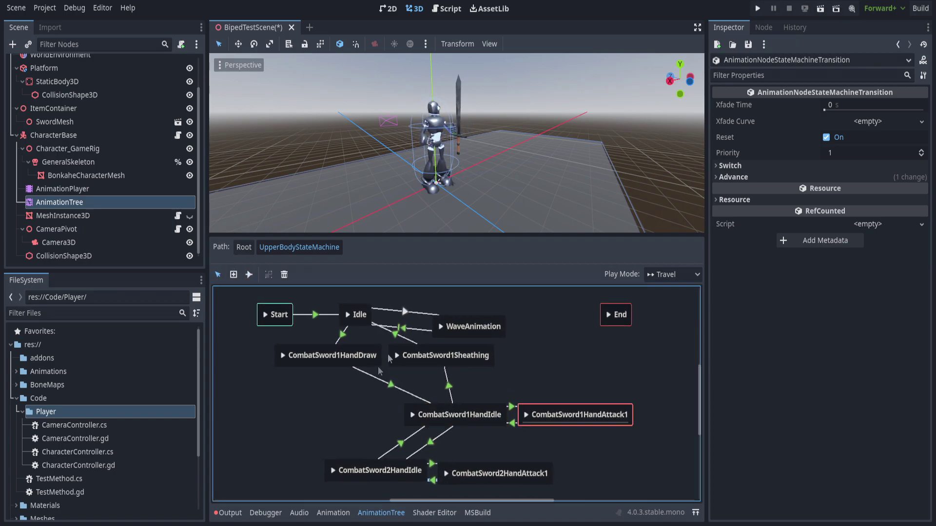
Step: Set the Idle to CombatSword1HandDraw transition's advance mode to Enabled and enter a crossfade time
click(344, 335)
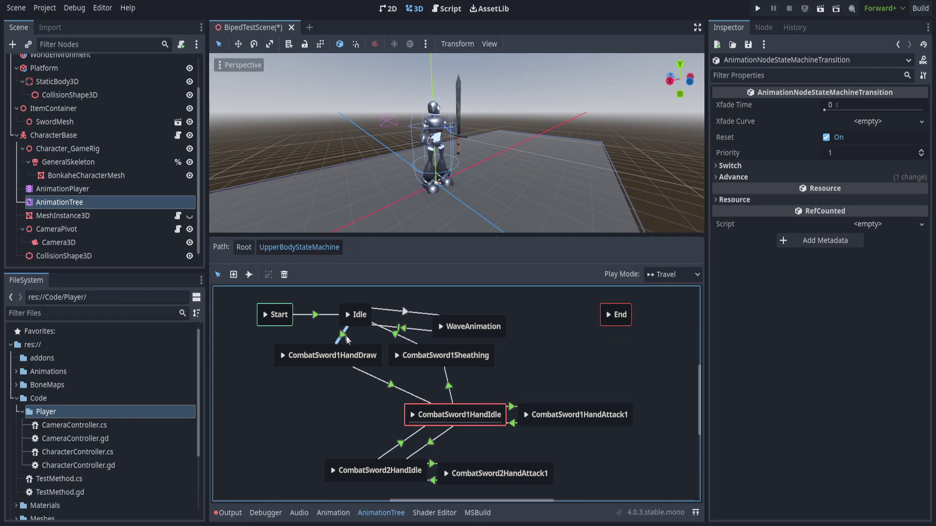
click(812, 179)
click(832, 191)
click(841, 220)
click(853, 164)
click(853, 164)
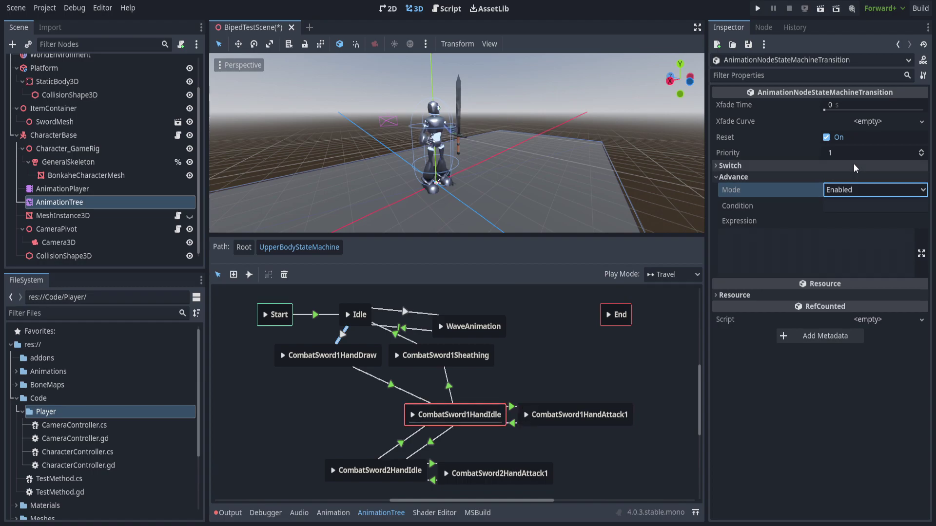
click(841, 102)
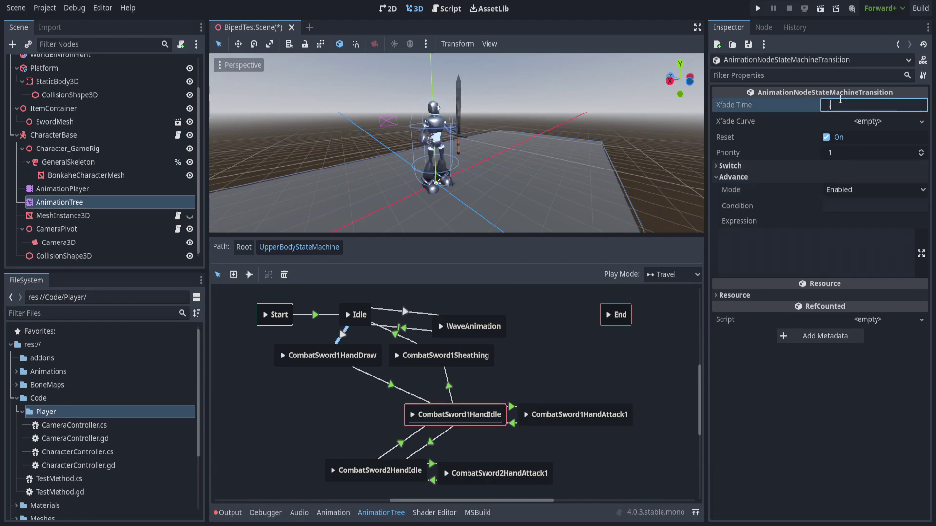
click(506, 325)
Step: Set the CombatSword1HandDraw to CombatSword1HandIdle transition to Auto advance with switch mode At End, and open its crossfade time
click(388, 384)
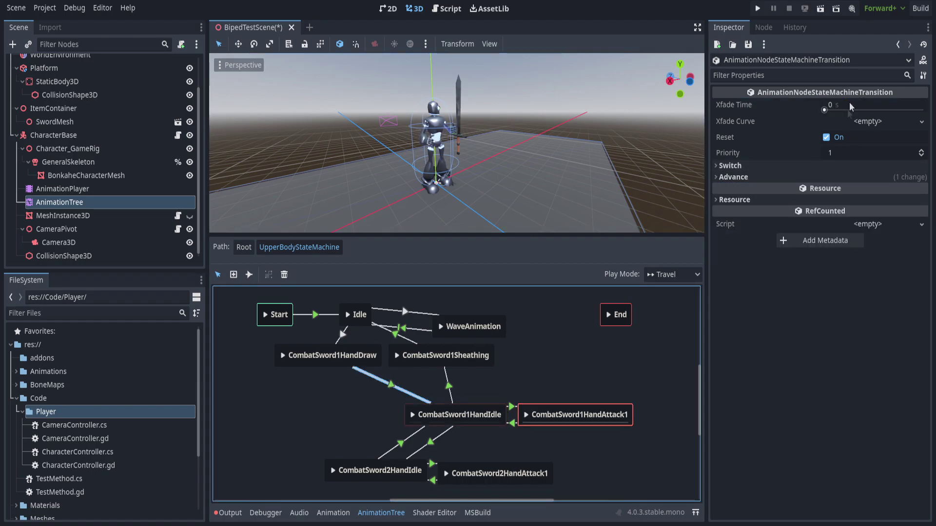
click(806, 178)
click(844, 191)
click(858, 235)
click(846, 167)
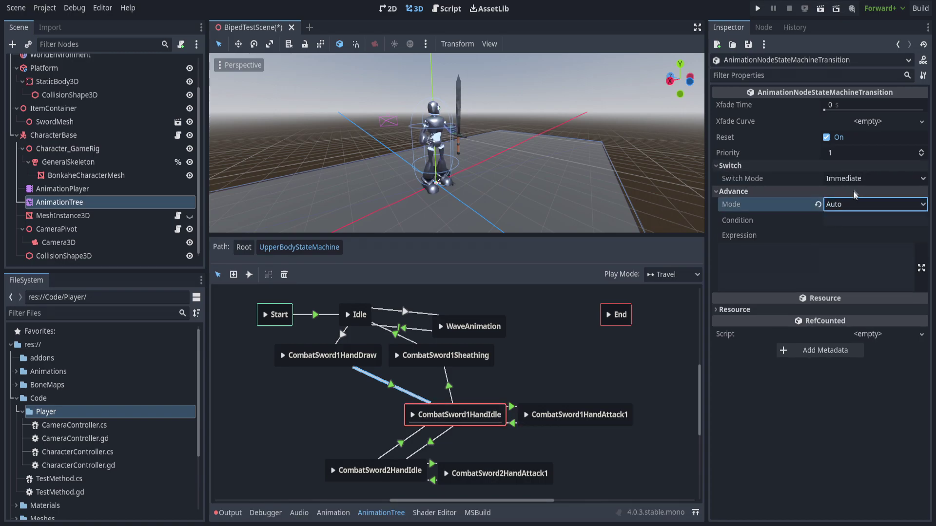
click(867, 178)
click(852, 221)
click(852, 102)
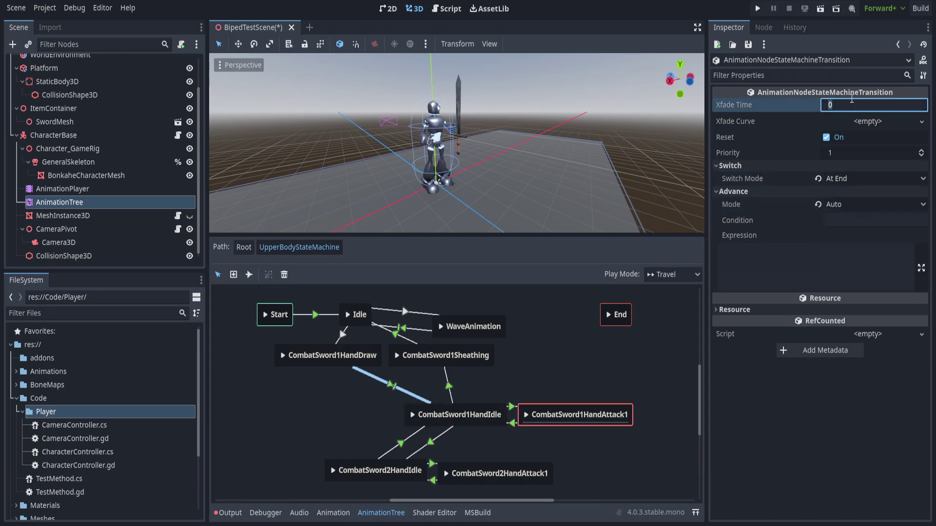
Step: Set the CombatSword1HandIdle to CombatSword1Sheathing transition's advance mode to Enabled and its crossfade time to 0.1 s
click(449, 389)
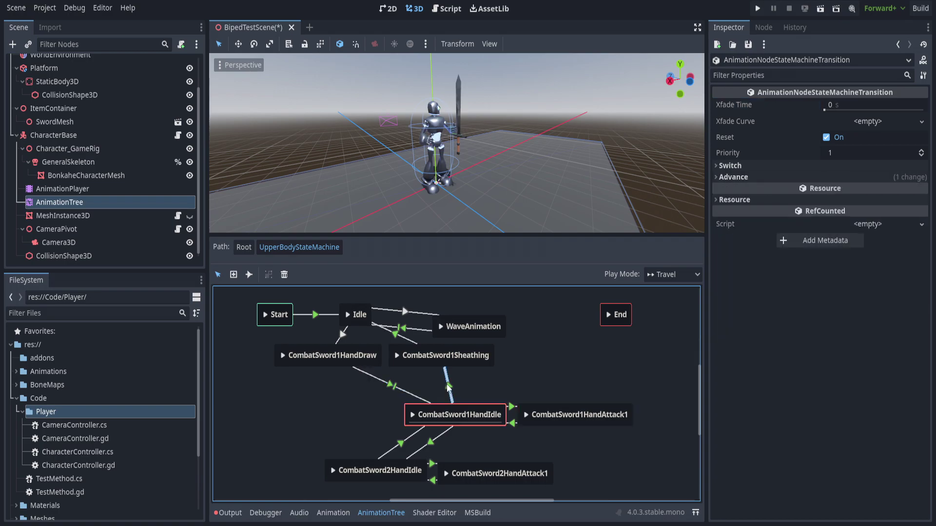
click(779, 180)
click(845, 193)
click(855, 220)
click(848, 106)
text(.1)
key(Return)
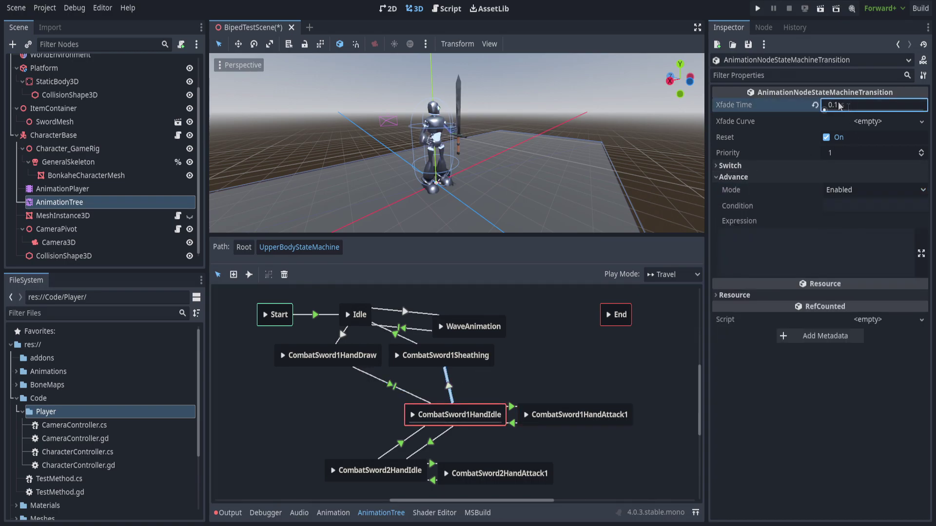
Step: Set the switch mode of the CombatSword1Sheathing to Idle transition to At End
click(406, 338)
click(805, 165)
click(845, 179)
click(843, 221)
click(804, 191)
Step: Set the CombatSword1HandIdle to CombatSword2HandIdle transition's advance mode to Enabled and its crossfade time to 0.2 s
click(401, 442)
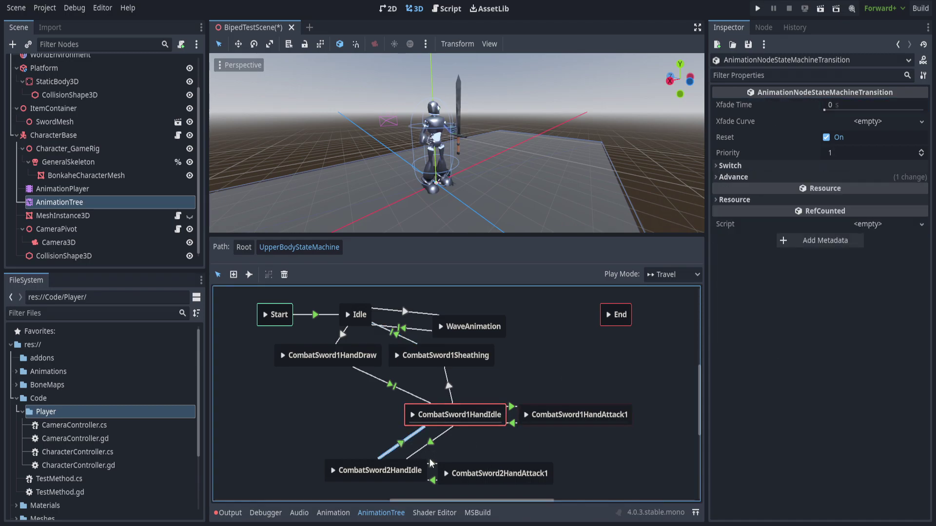
click(810, 177)
click(844, 193)
click(851, 220)
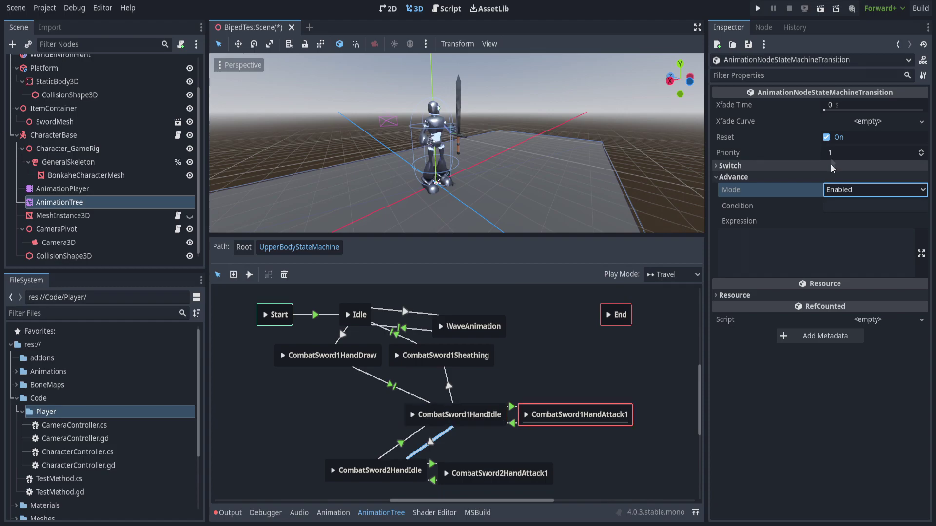
click(848, 106)
text(.2)
key(Return)
Step: Set the CombatSword2HandIdle to CombatSword1HandIdle transition's advance mode to Enabled and its crossfade time to 0.2 s
click(400, 443)
click(849, 190)
click(840, 219)
click(857, 106)
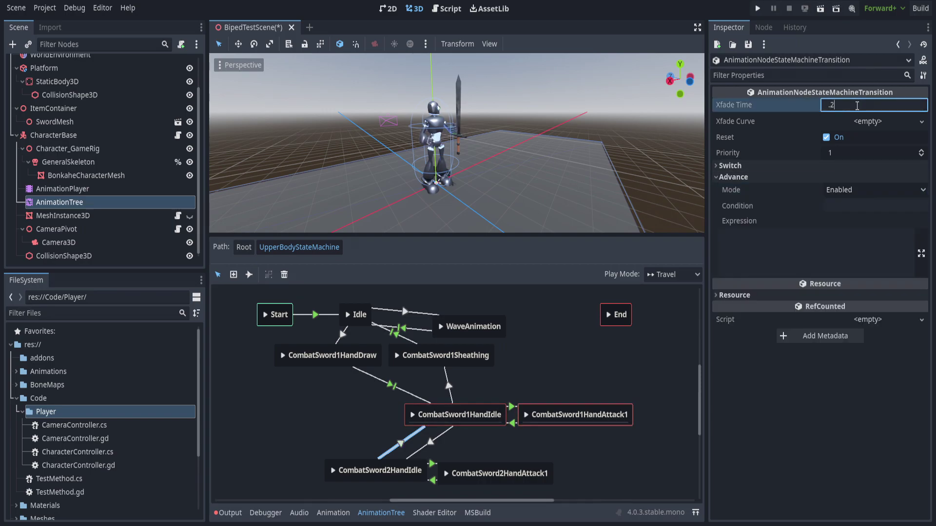
middle_drag(559, 387, 566, 366)
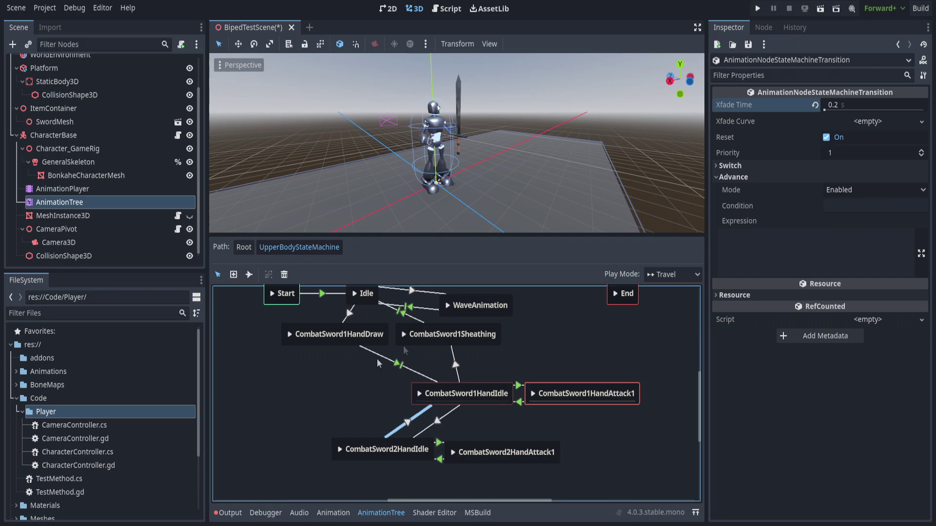
scroll(390, 413, up, 1)
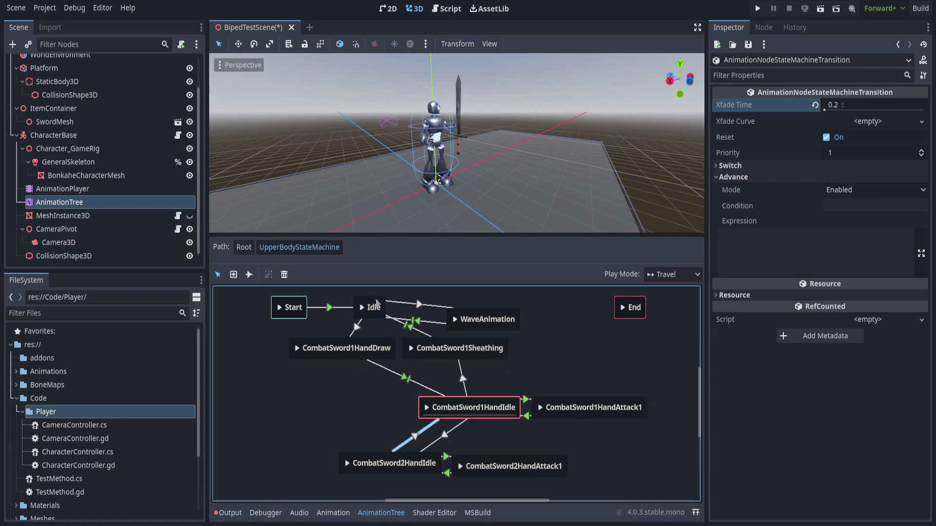
Step: Move the CombatSword1HandAttack1 and CombatSword2HandAttack1 nodes farther away from their idle nodes
double_click(371, 464)
middle_drag(502, 442, 461, 434)
drag(512, 395, 539, 401)
drag(470, 458, 494, 460)
Step: Set the CombatSword1HandIdle to CombatSword1HandAttack1 transition's advance mode to Enabled and its crossfade time to 0.1 s
click(498, 396)
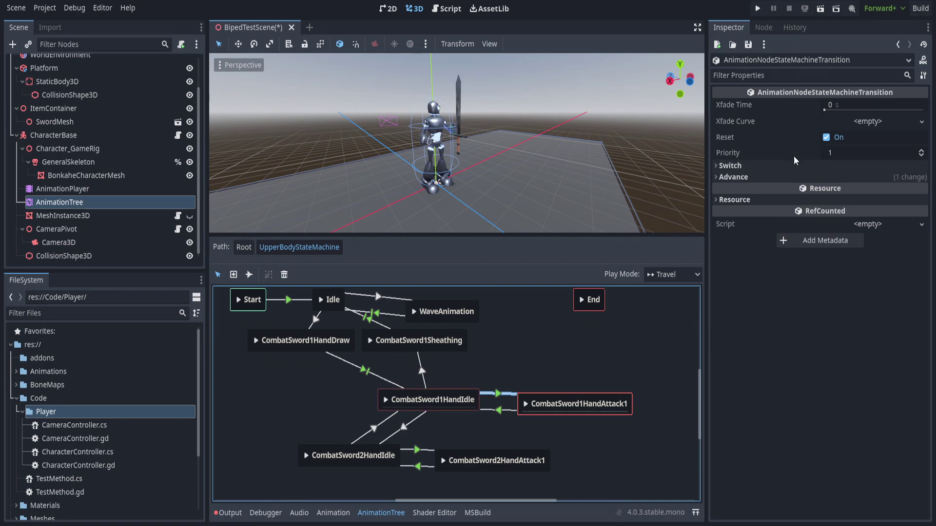
click(795, 177)
click(841, 190)
click(850, 221)
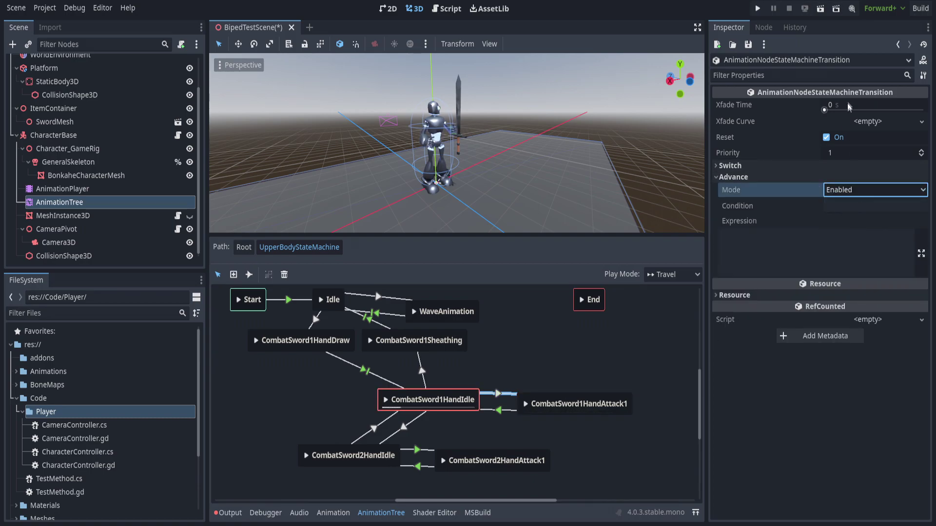
click(847, 104)
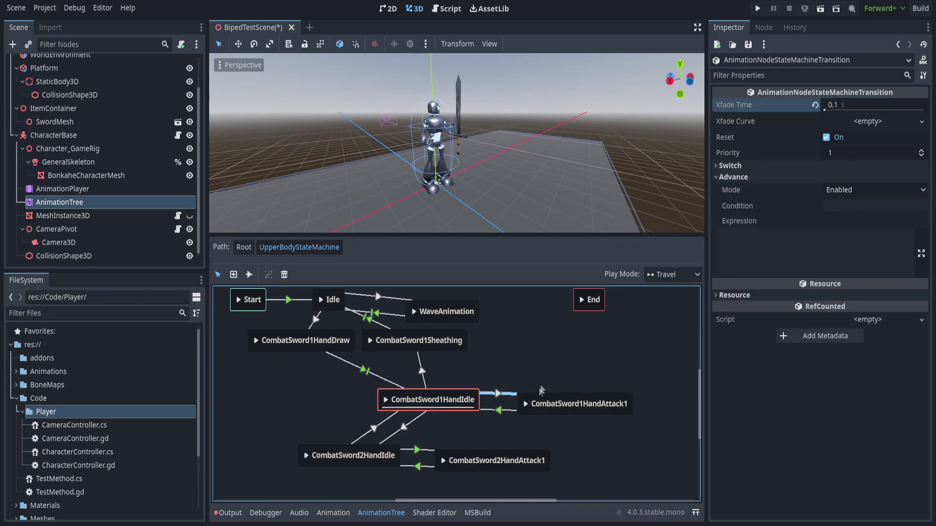
Step: Set the CombatSword1HandAttack1 to CombatSword1HandIdle transition to Auto advance with switch mode At End and a 0.2 s crossfade time
click(505, 410)
click(780, 177)
click(872, 190)
click(857, 218)
click(847, 189)
click(851, 233)
click(839, 167)
click(840, 180)
click(848, 223)
click(864, 106)
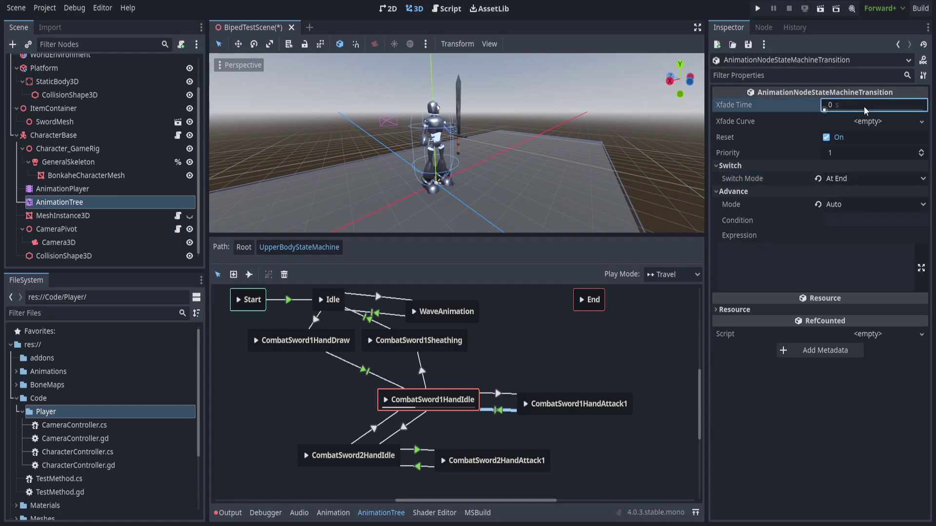
text(.2)
Step: Set the crossfade time to 0.1 s from CombatSword2HandIdle to CombatSword2HandAttack1 and to 0.3 s for the return transition
click(417, 450)
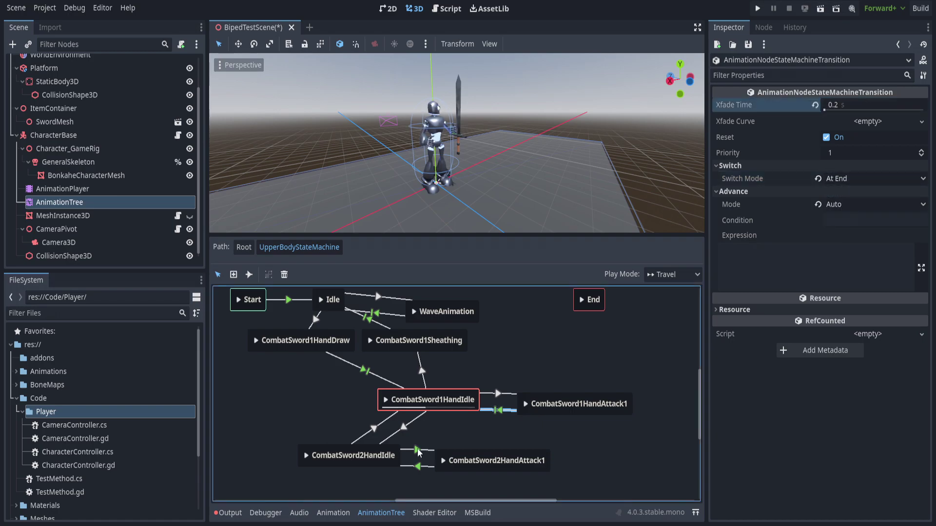
click(841, 106)
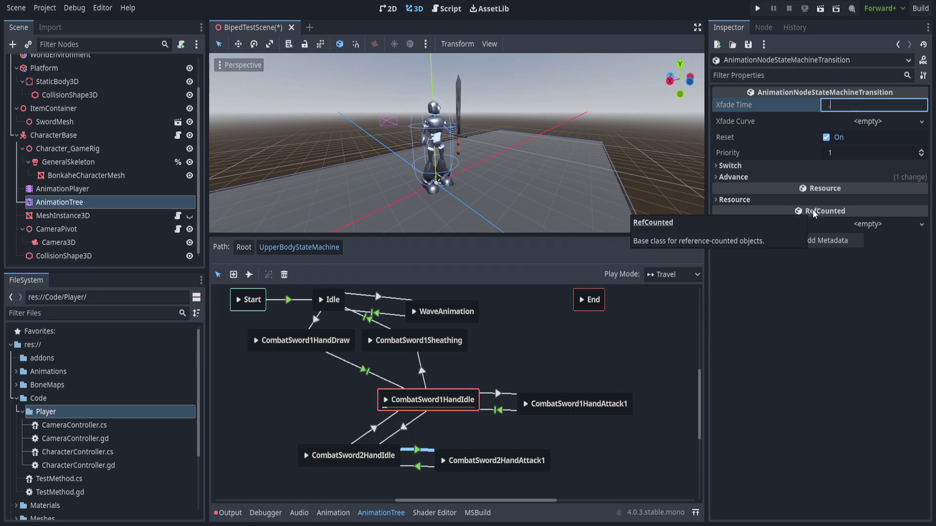
click(420, 468)
click(845, 109)
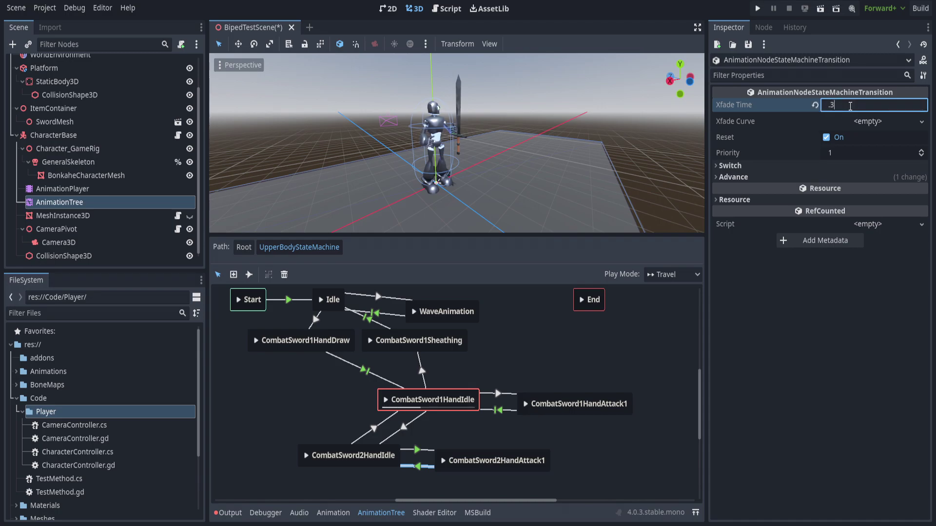
key(Return)
Step: Set the switch mode of the CombatSword2HandAttack1 to CombatSword2HandIdle transition to At End
click(828, 177)
click(849, 166)
click(856, 177)
click(851, 219)
Step: Set the advance mode of the CombatSword2HandIdle to CombatSword2HandAttack1 transition to Enabled
click(423, 457)
click(855, 177)
click(872, 189)
click(857, 217)
middle_drag(463, 432, 518, 425)
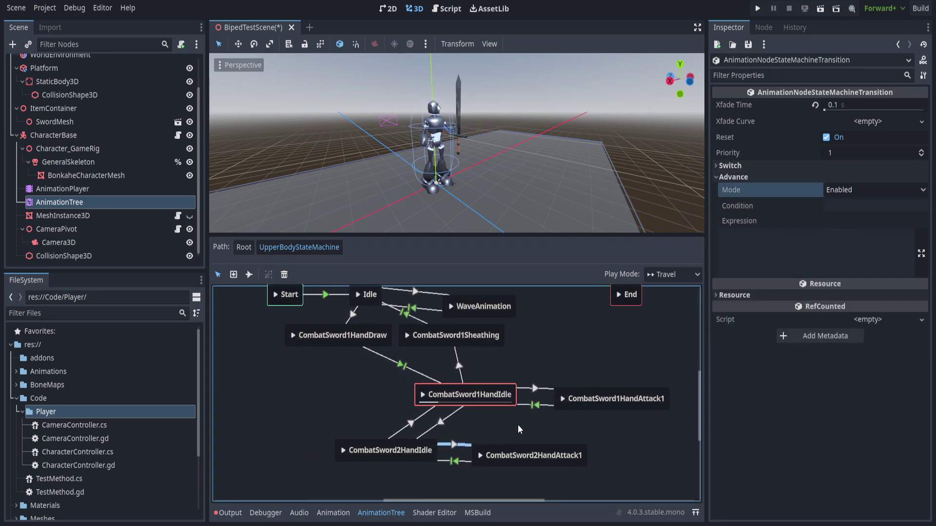
middle_drag(574, 350, 555, 361)
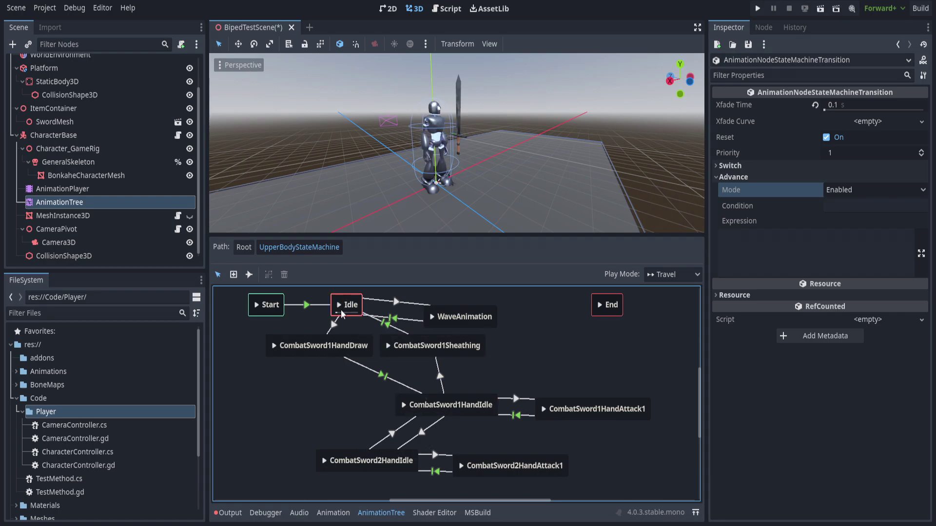
Step: Play the CombatSword1HandIdle, CombatSword2HandIdle and CombatSword2HandAttack1 states to test travel between them
click(404, 404)
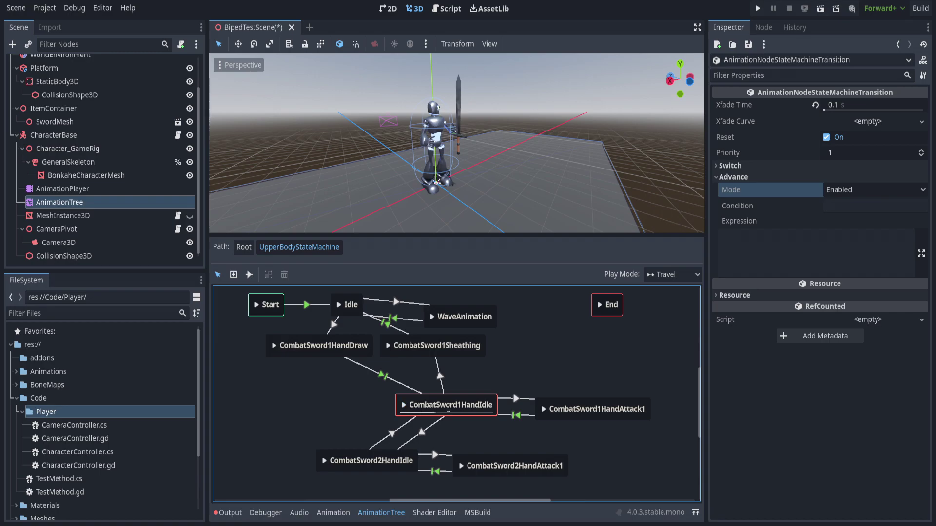
click(325, 461)
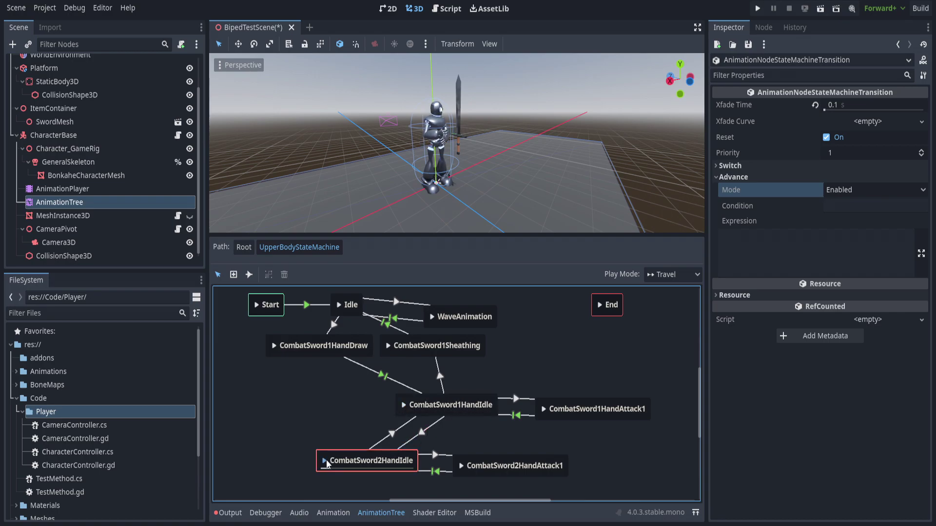
click(464, 467)
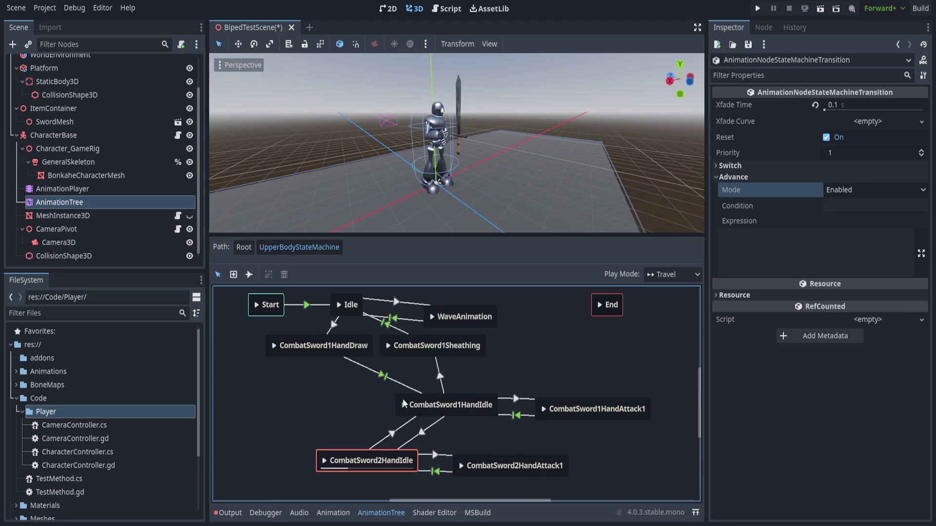
click(324, 460)
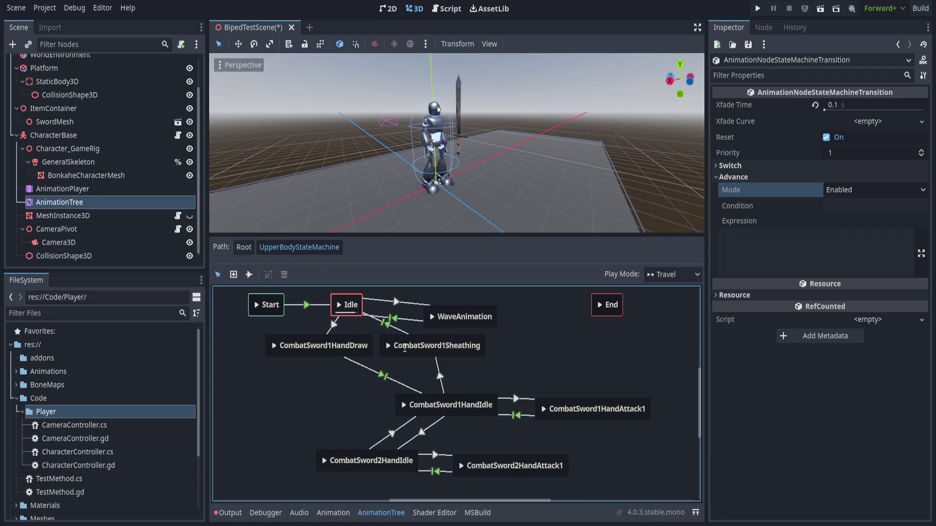
Step: Connect CombatSword2HandIdle to CombatSword1Sheathing, set the transition's advance mode to Enabled and open its crossfade time
click(249, 274)
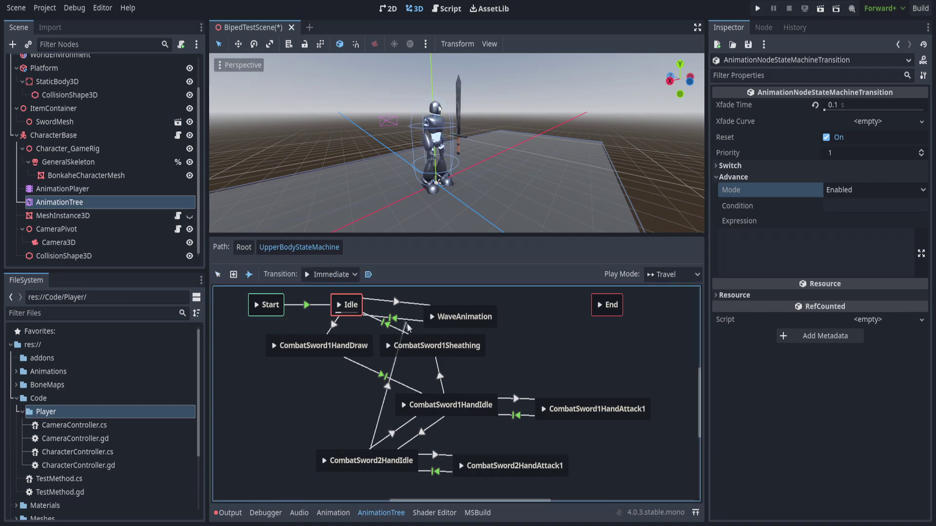
drag(408, 327, 408, 346)
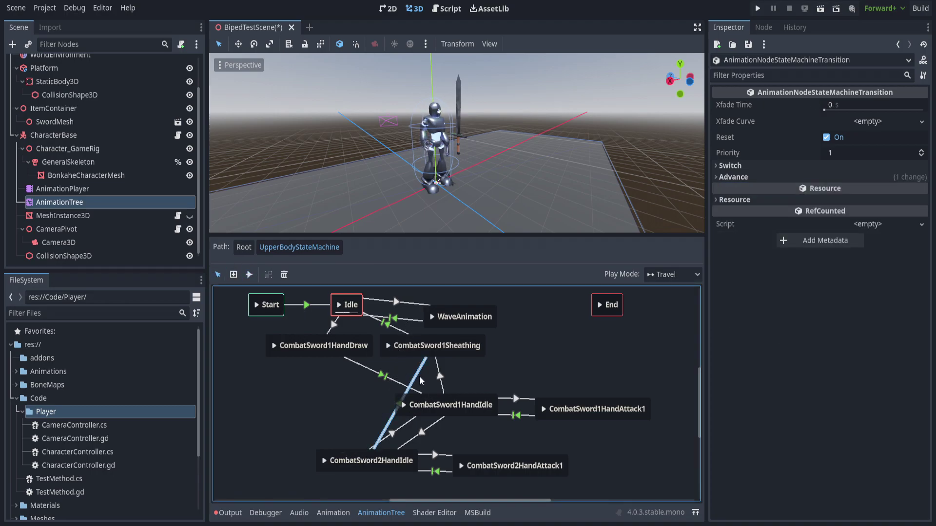
click(847, 177)
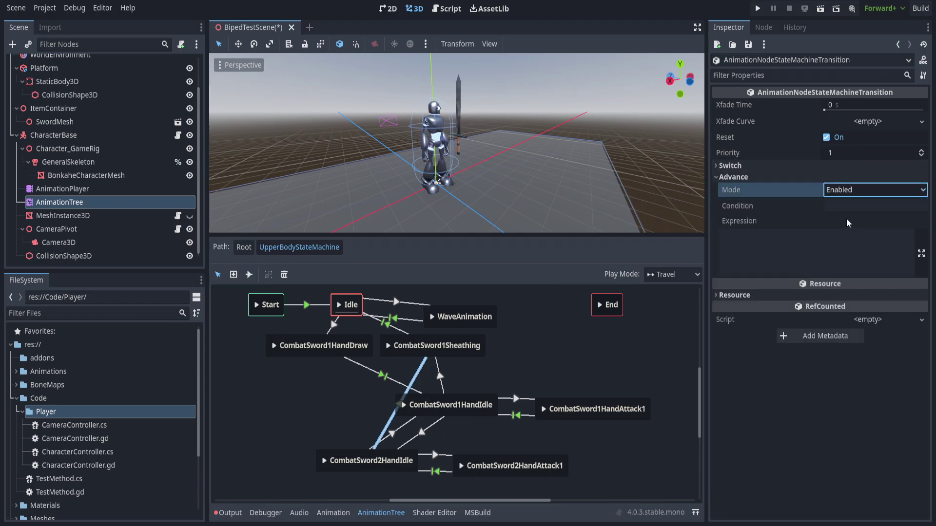
click(840, 106)
Step: Shift the CombatSword1HandIdle and CombatSword1HandAttack1 nodes together, away from the new sheathing transition
click(523, 390)
drag(625, 371, 505, 394)
click(525, 371)
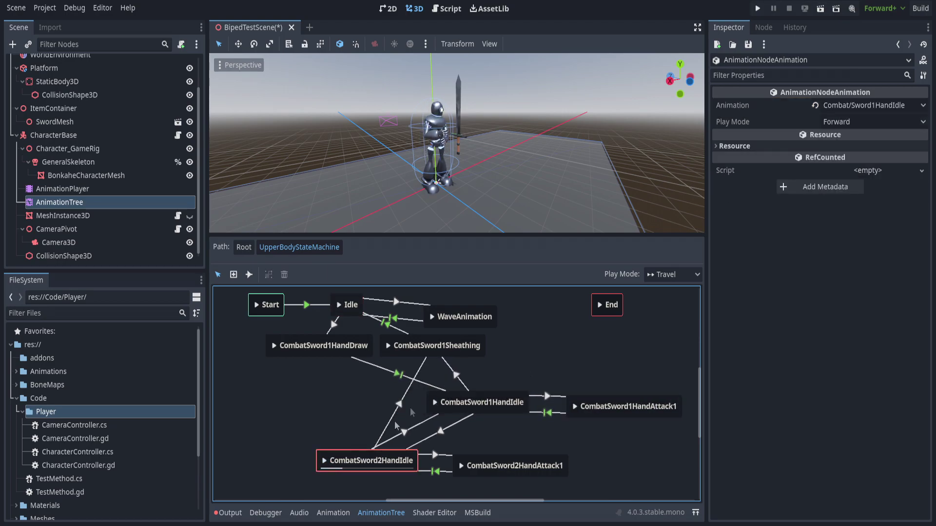
Step: Test travelling from CombatSword2HandIdle to Idle and back to CombatSword2HandIdle
click(339, 305)
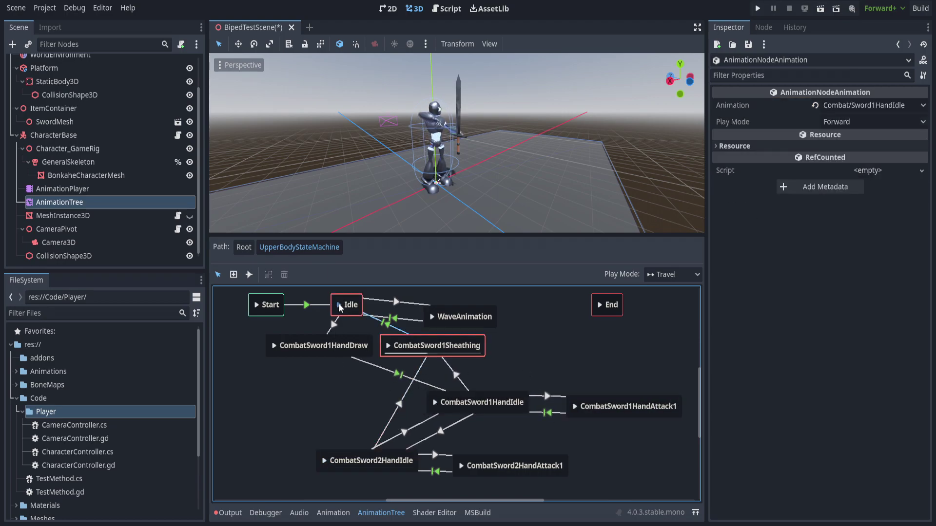
click(324, 461)
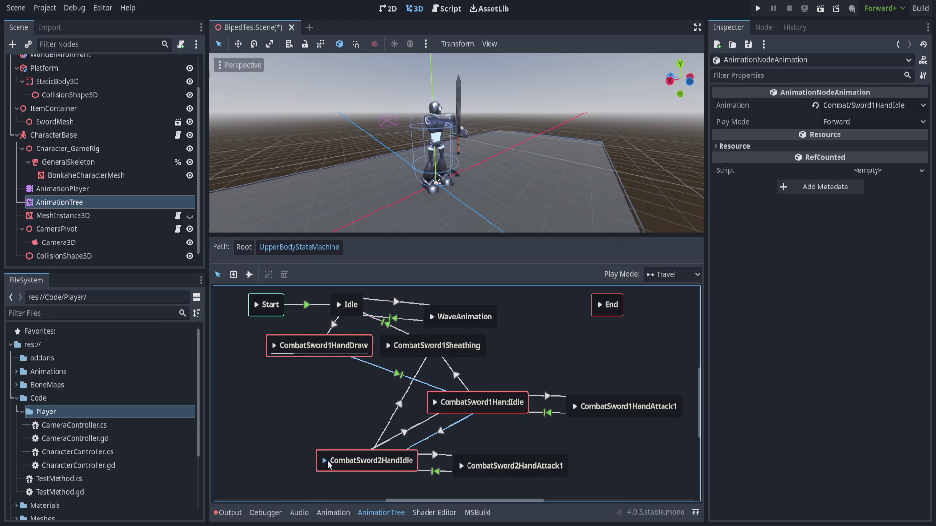
middle_drag(560, 393, 514, 352)
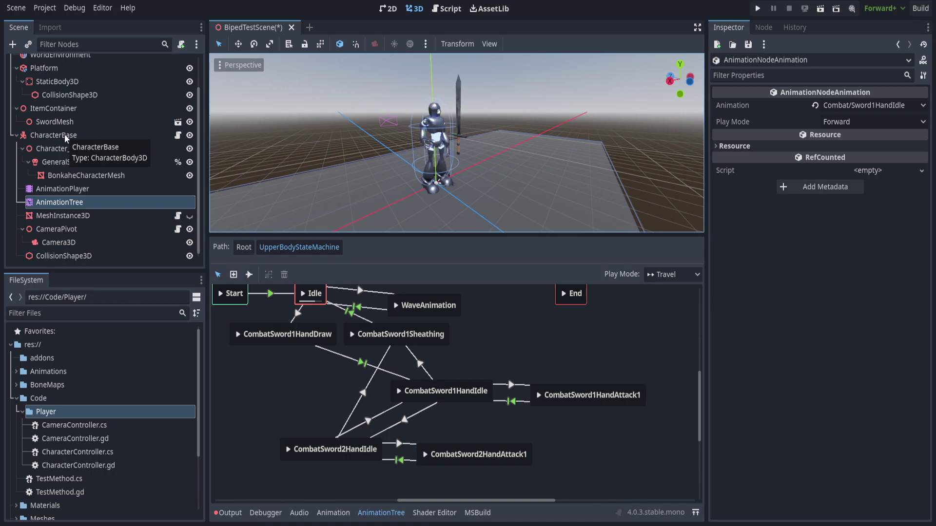
Step: Examine the CharacterBase function track in Imported/JumpingImport and the filtered tracks of the UpperBodyBlend node
click(68, 188)
scroll(513, 431, down, 5)
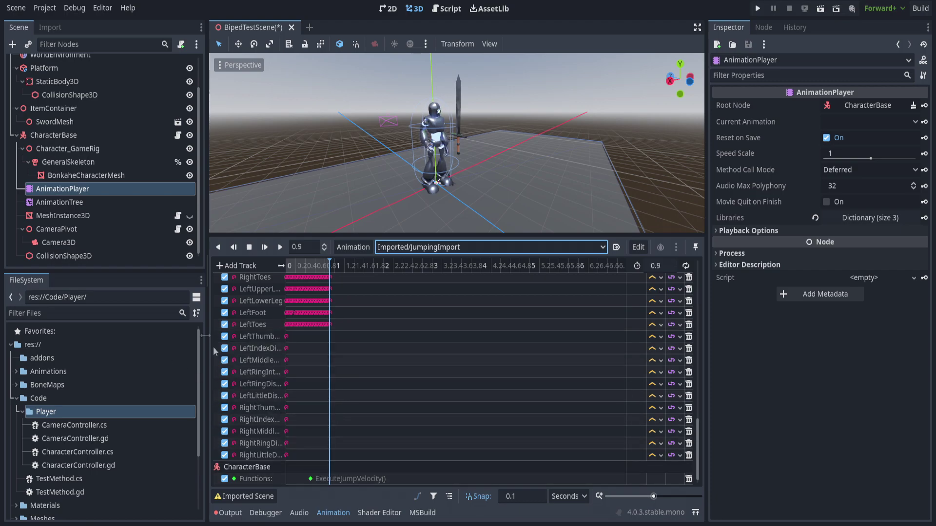
click(73, 203)
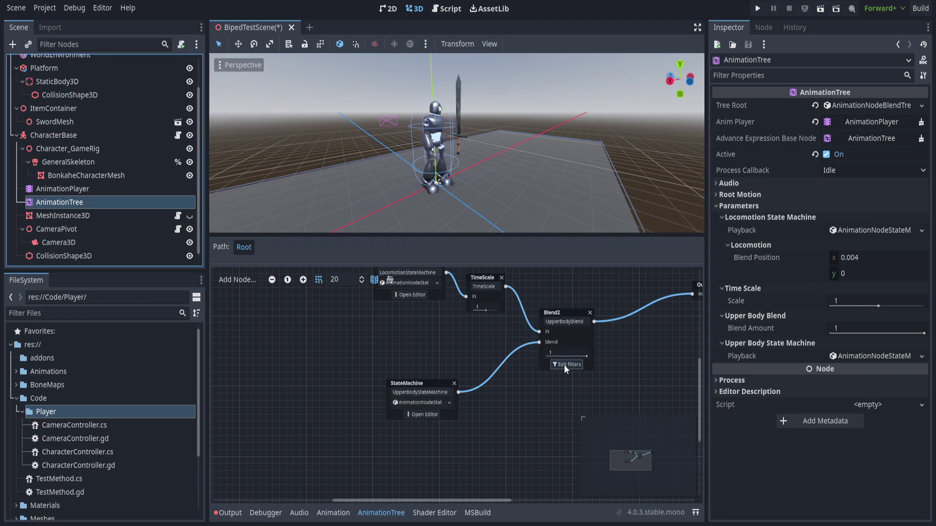
click(565, 365)
scroll(363, 182, down, 15)
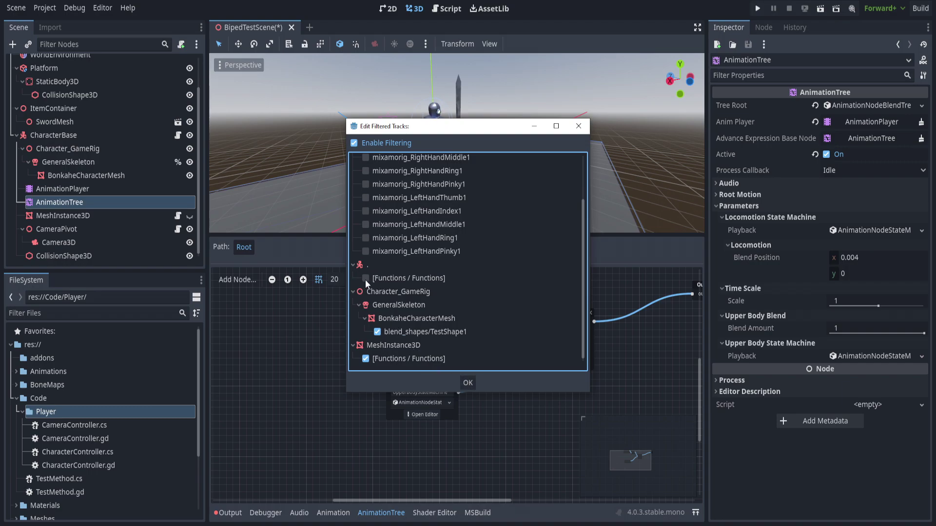
click(467, 383)
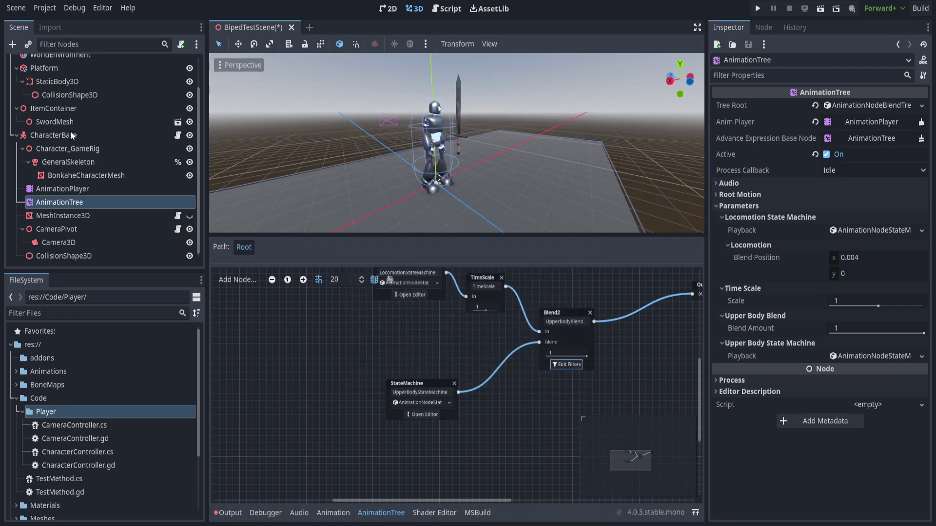
Step: Add a plain Node named CombatController under CharacterBase and place it first among the children
right_click(72, 131)
click(112, 152)
text(node)
key(Return)
click(64, 244)
click(48, 258)
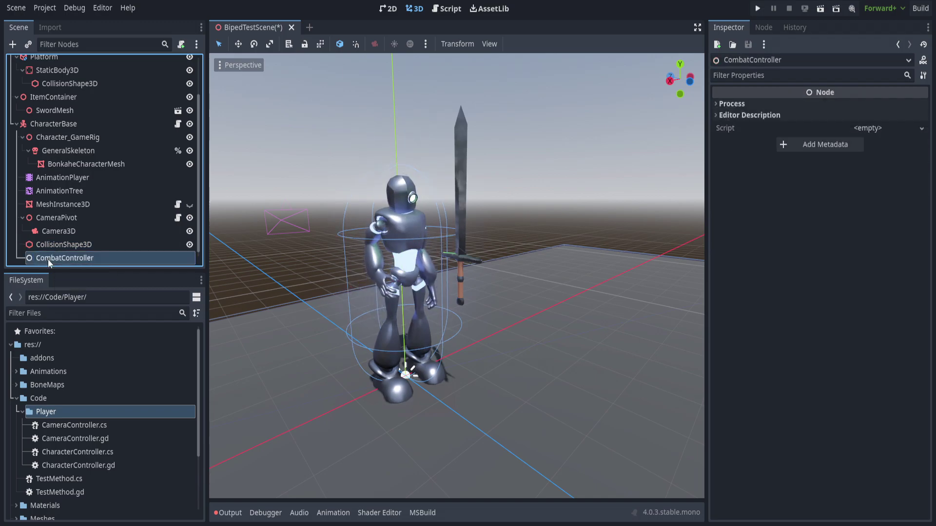
drag(48, 258, 64, 127)
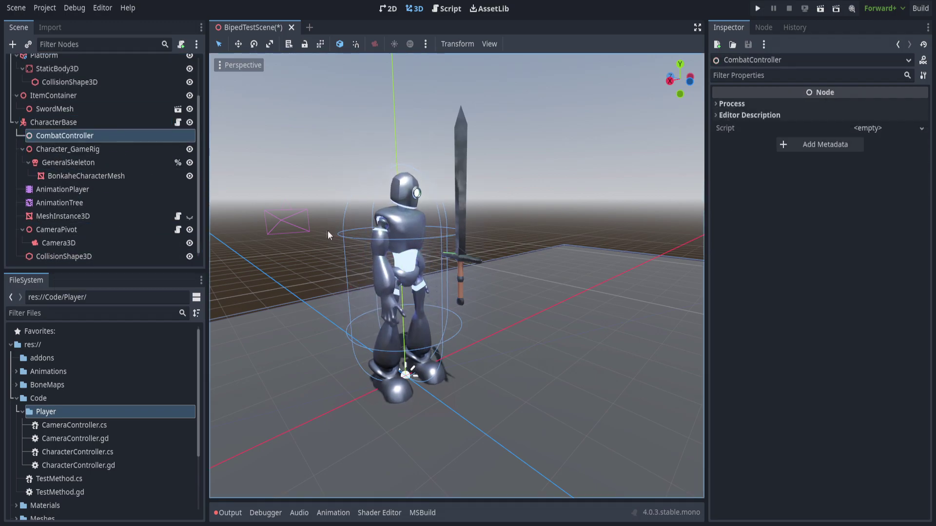
Step: Examine the character and the sword up close from different angles in the 3D view
middle_drag(344, 258, 427, 250)
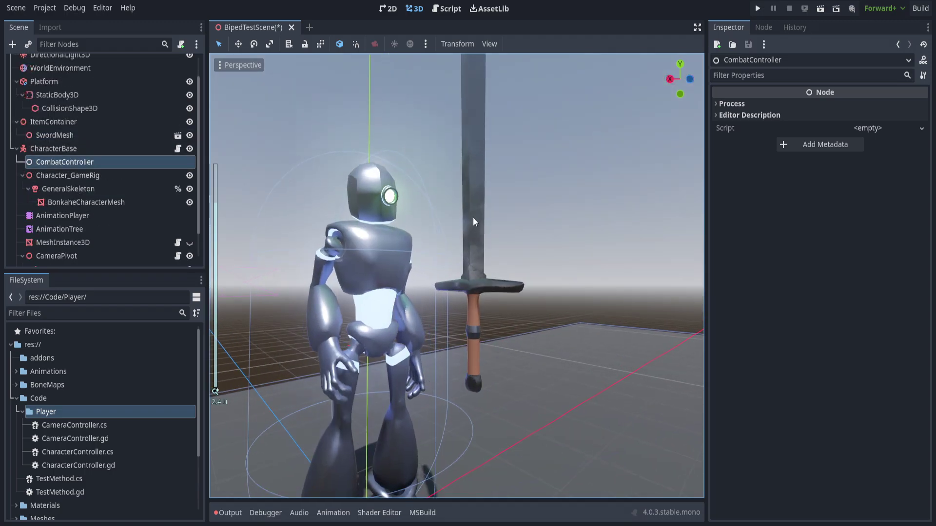
shift+middle_drag(472, 217, 546, 267)
click(563, 305)
middle_drag(531, 341, 498, 299)
scroll(458, 300, up, 7)
scroll(502, 299, down, 10)
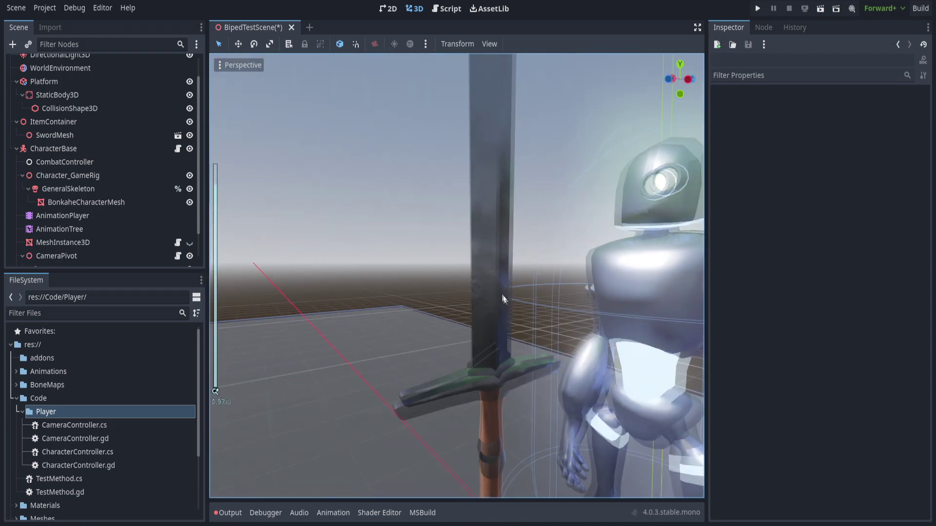
middle_drag(514, 302, 514, 265)
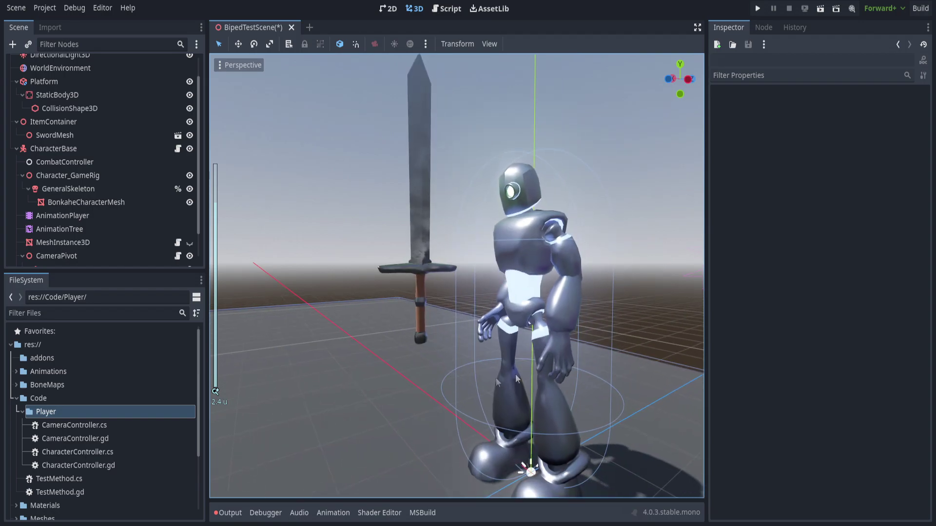
Step: Add a BoneAttachment3D node as a child of GeneralSkeleton
click(82, 188)
right_click(86, 188)
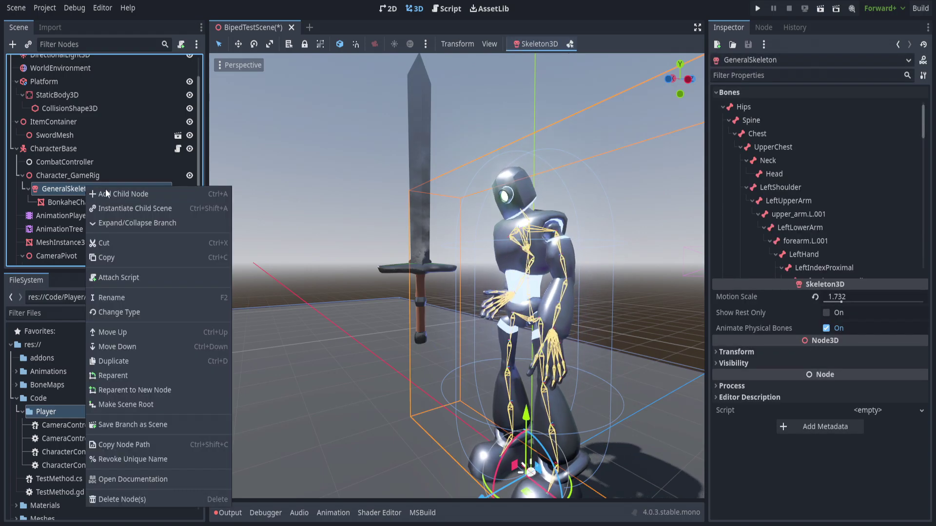
click(109, 191)
text(boneat)
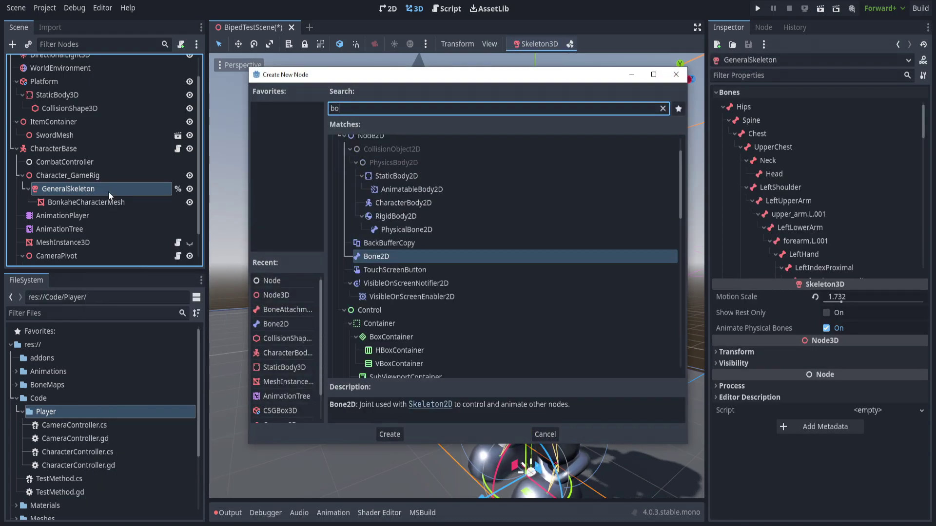
key(Return)
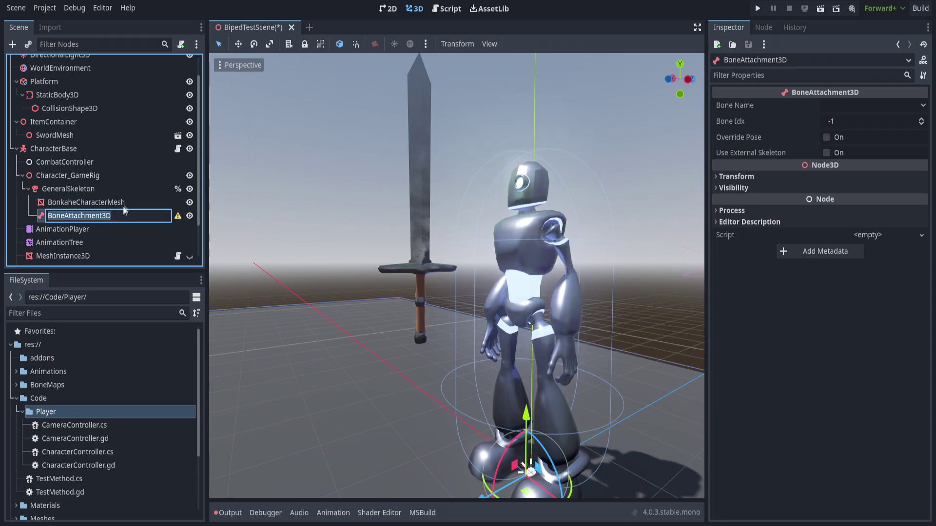
Step: Duplicate the bone attachment node and rename the two attachments HipAttachment and HandAttachment
key(Return)
key(ctrl+d)
double_click(108, 218)
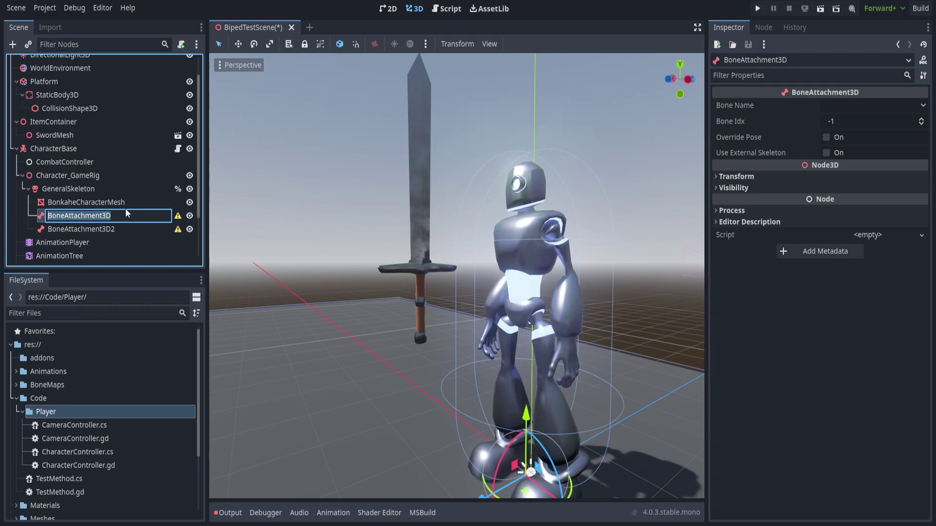
text(HipAttachment)
double_click(112, 229)
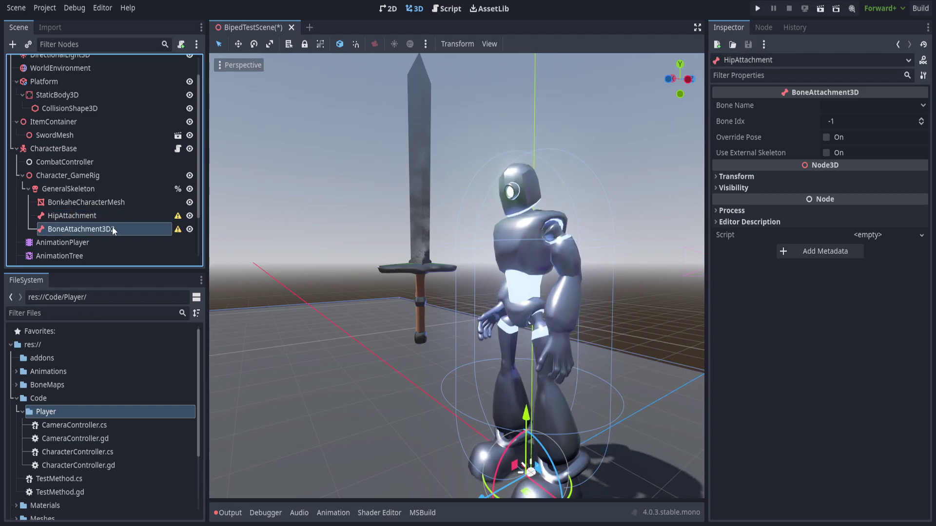
text(HandAttachment)
key(Return)
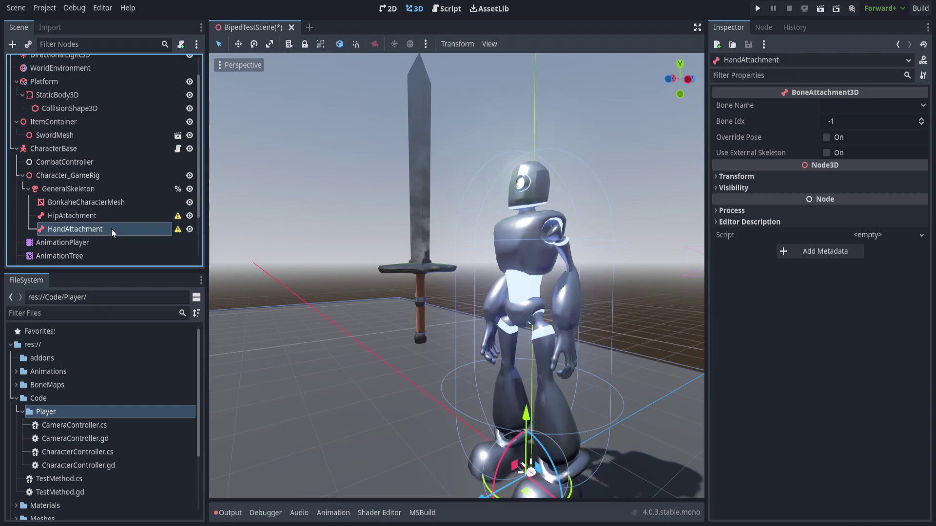
Step: Bind HipAttachment to the Hips bone and check its location on the character
middle_drag(552, 303, 593, 323)
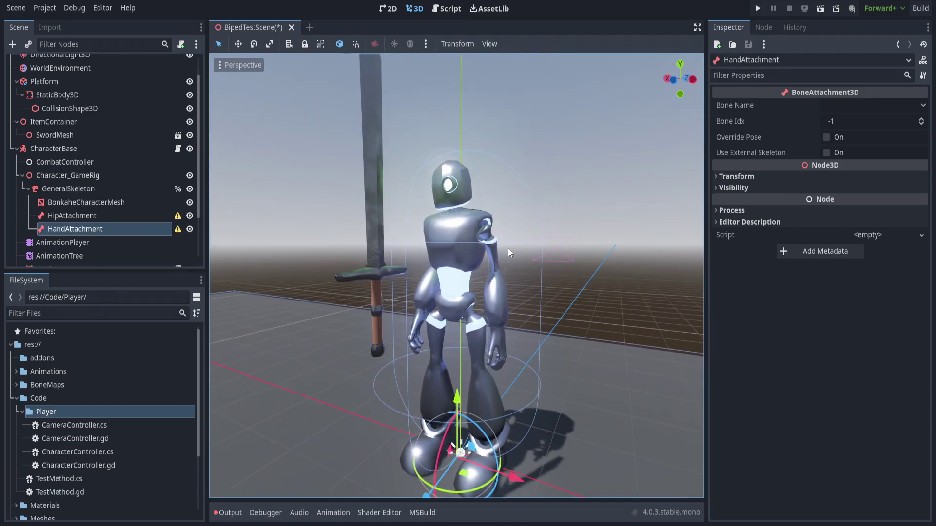
click(86, 218)
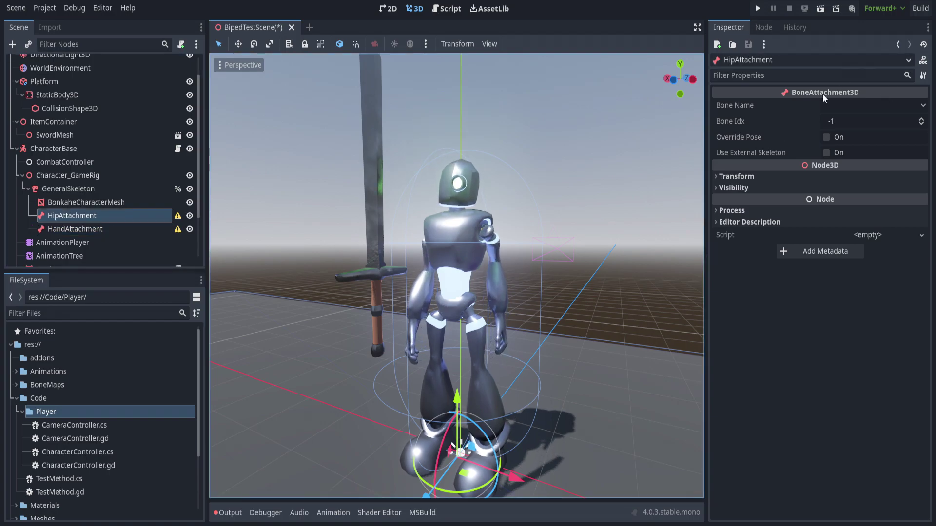
click(858, 105)
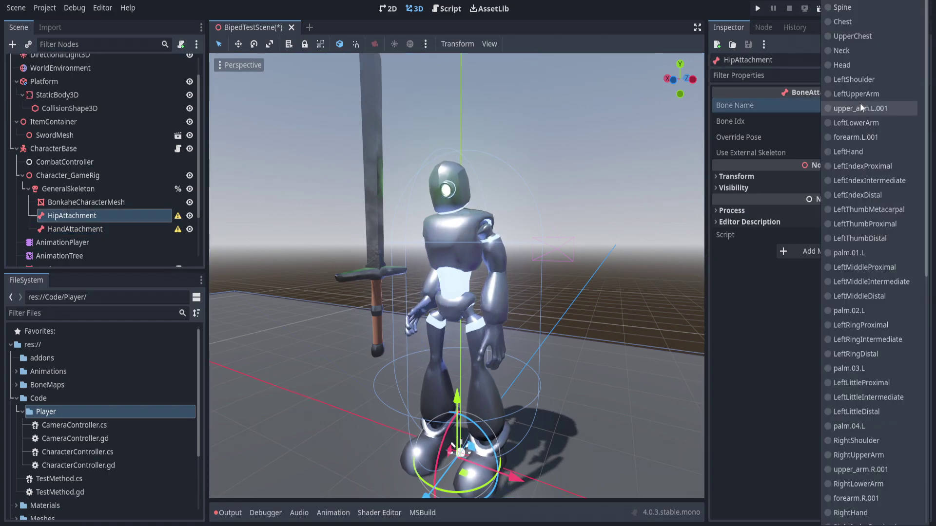
click(842, 2)
middle_drag(496, 255, 370, 263)
key(f)
scroll(370, 263, up, 8)
shift+middle_drag(273, 285, 482, 278)
shift+middle_drag(482, 278, 394, 268)
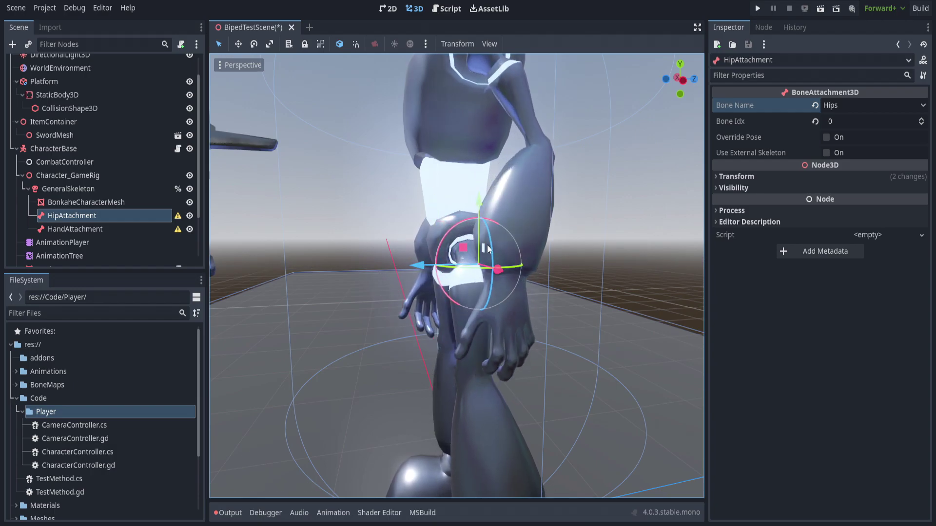
middle_drag(399, 285, 463, 289)
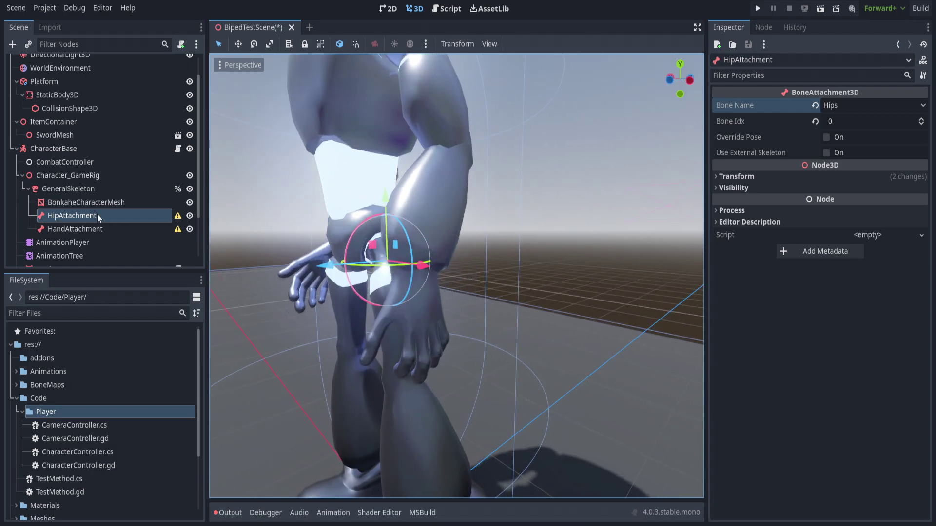
Step: Add a Node3D child named HipContainer under HipAttachment
right_click(98, 214)
click(120, 212)
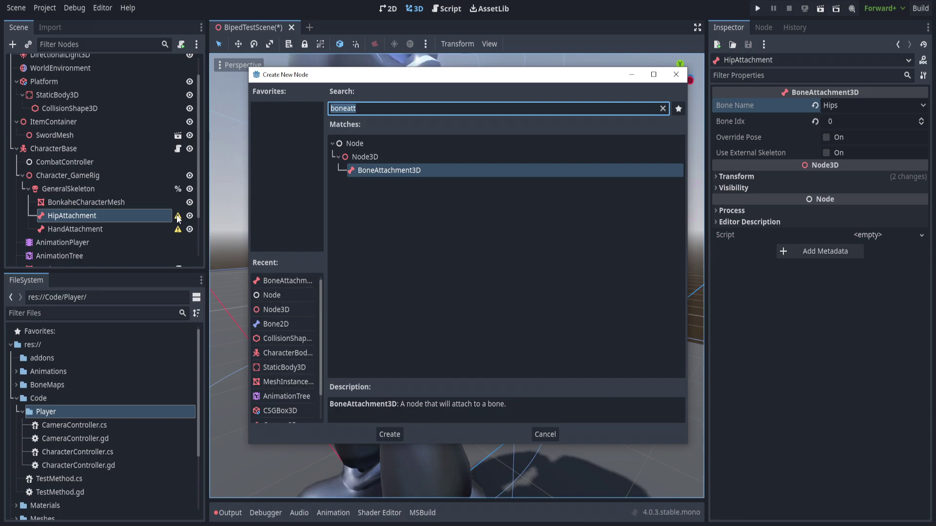
text(Node3D)
key(Return)
key(F2)
text(HipContain)
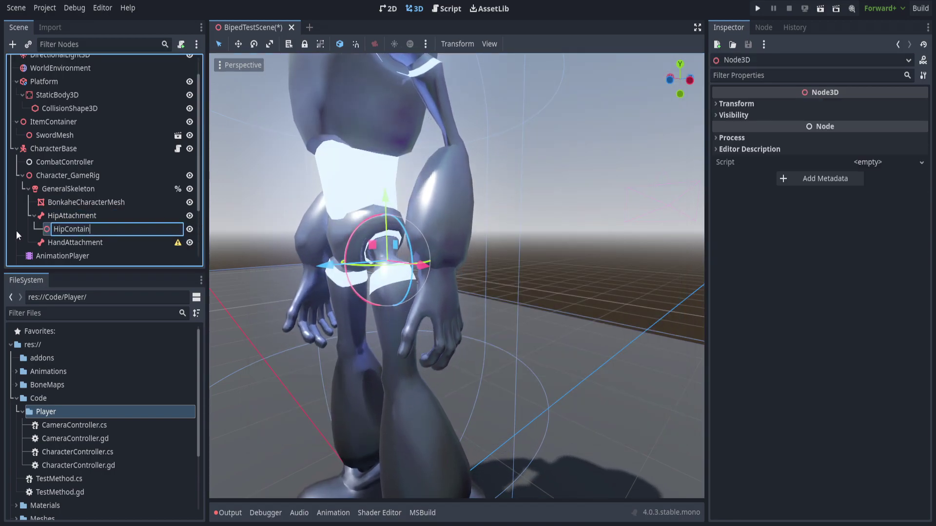
text(er)
key(Return)
Step: Add a Node3D child named HandContainer under HandAttachment
right_click(78, 242)
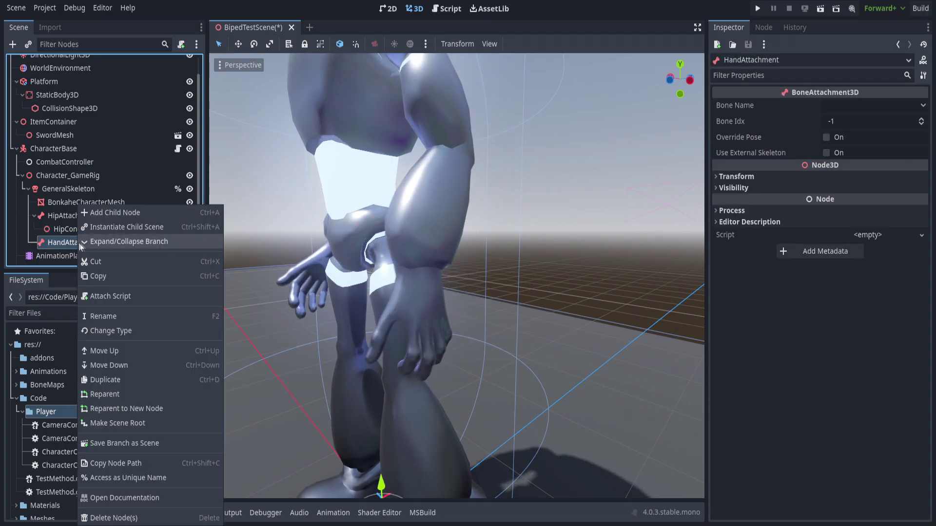
click(116, 212)
key(Return)
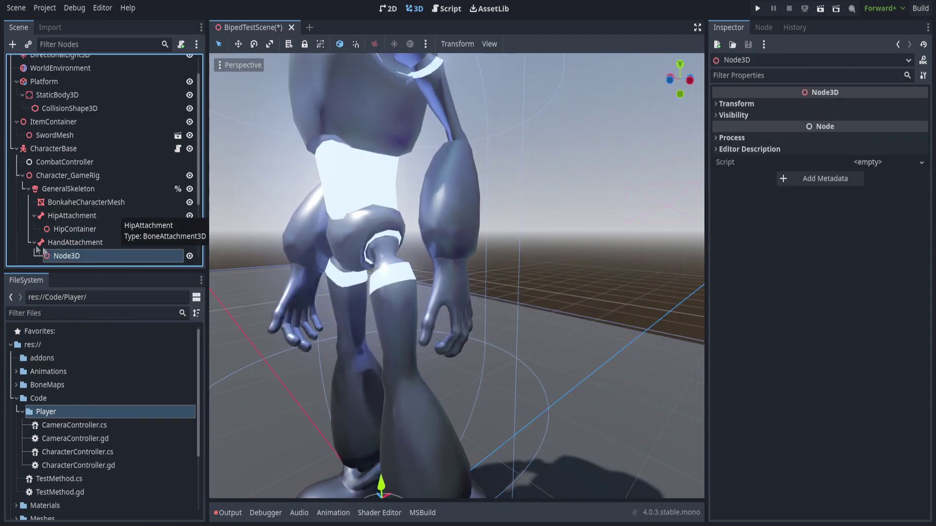
text(HandContainer)
Step: Bind HandAttachment to the RightHand bone and check its location on the character
click(75, 242)
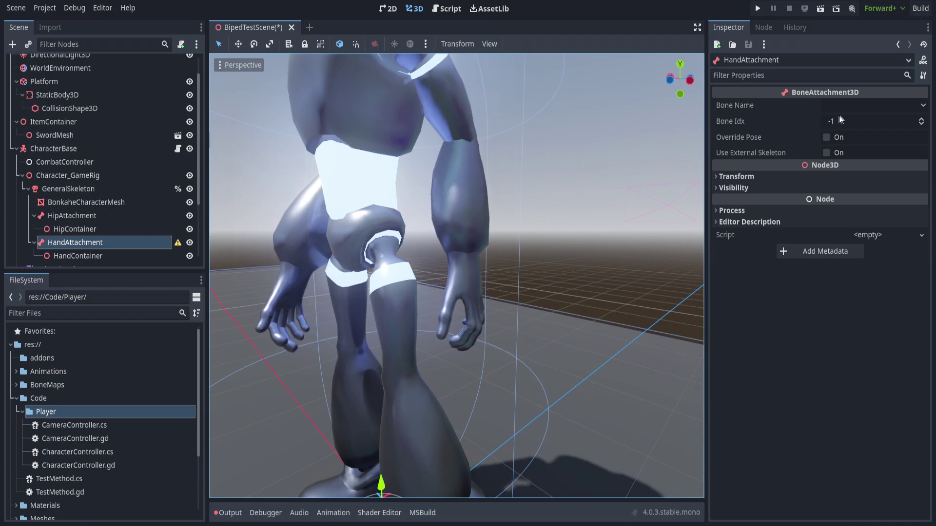
click(840, 105)
scroll(896, 274, down, 5)
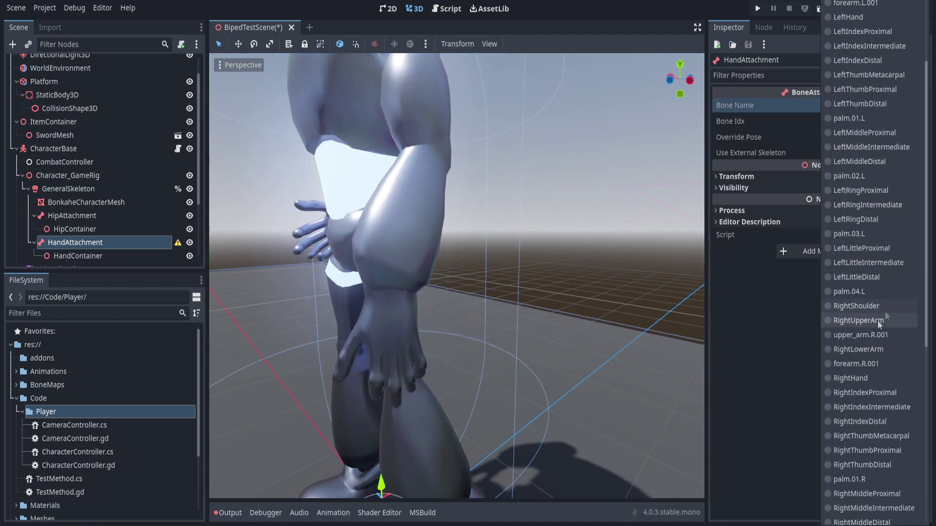
click(872, 378)
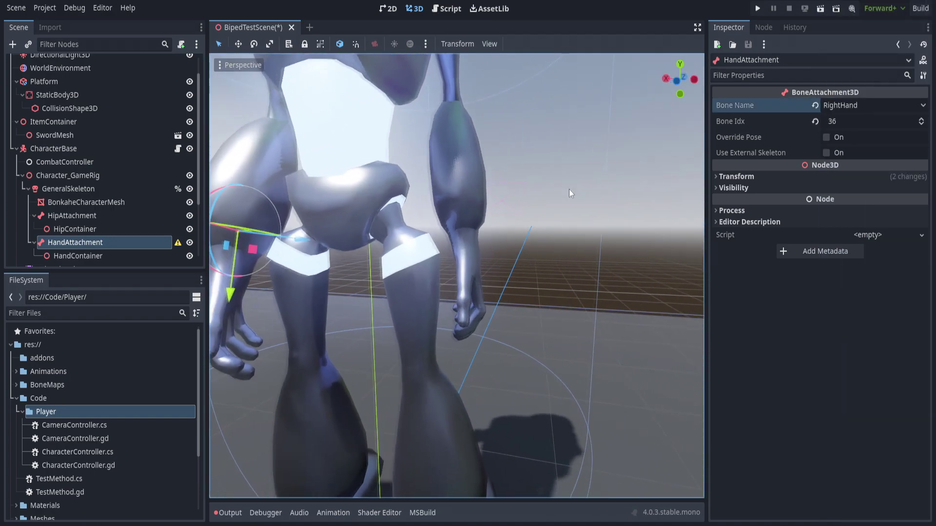
scroll(569, 189, down, 2)
scroll(272, 236, down, 4)
shift+middle_drag(341, 246, 482, 267)
scroll(446, 250, down, 4)
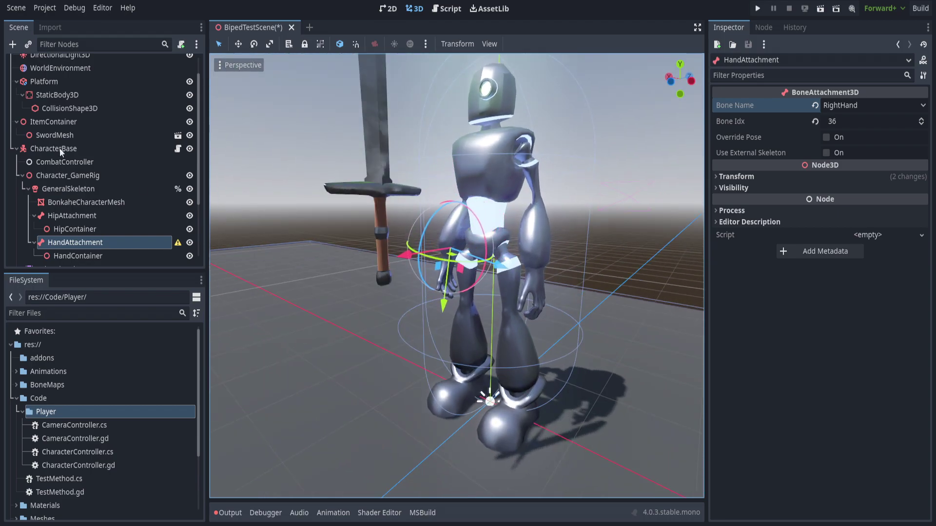
Step: Reparent ItemContainer, together with its SwordMesh, under HipContainer
click(56, 121)
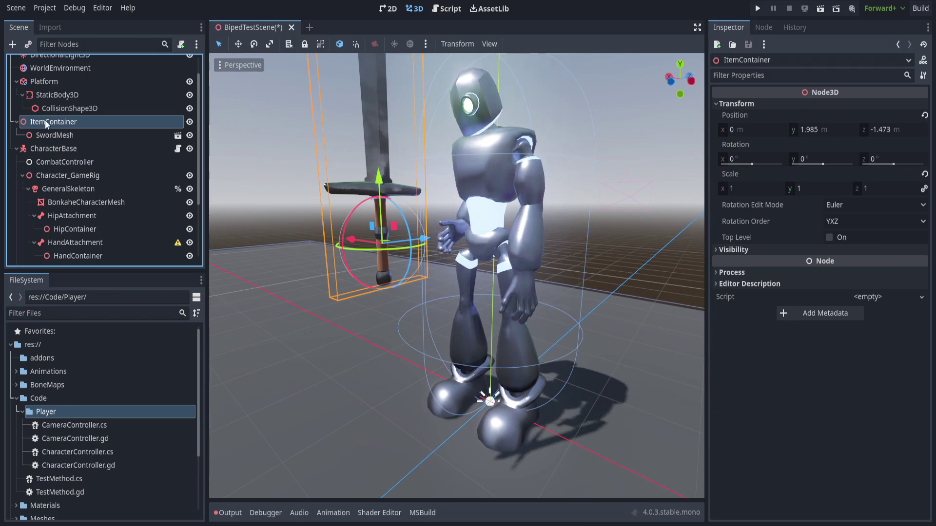
click(49, 134)
click(56, 121)
click(48, 134)
click(50, 122)
drag(47, 122, 82, 226)
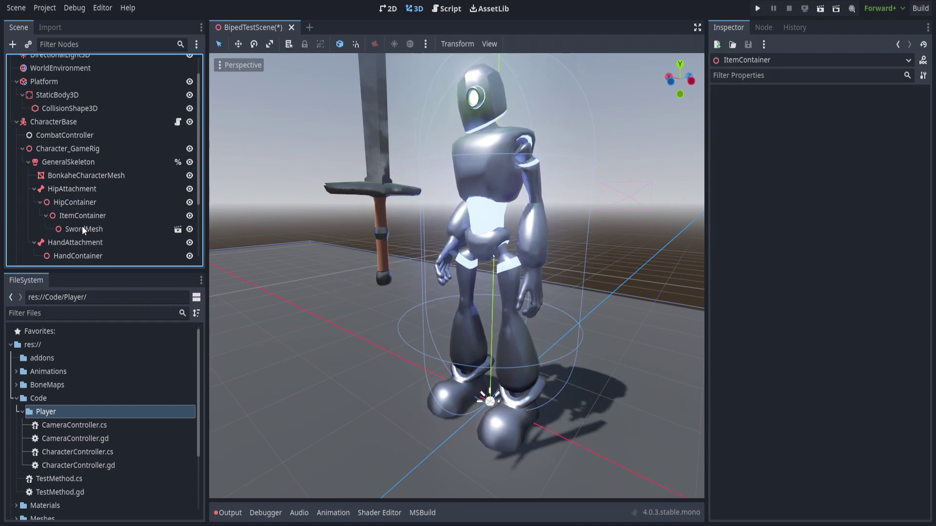
Step: Reset the position and rotation of ItemContainer so the sword sits at the HipContainer origin
click(84, 230)
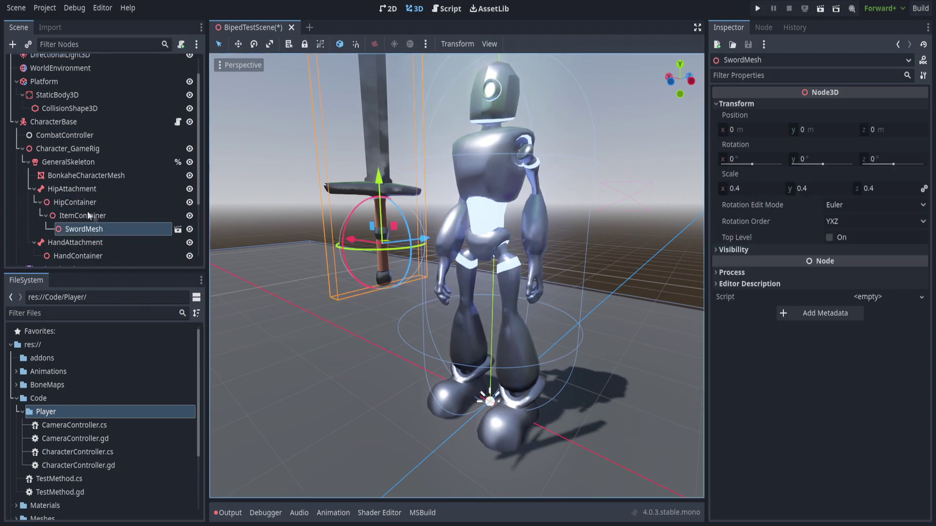
click(89, 215)
click(924, 116)
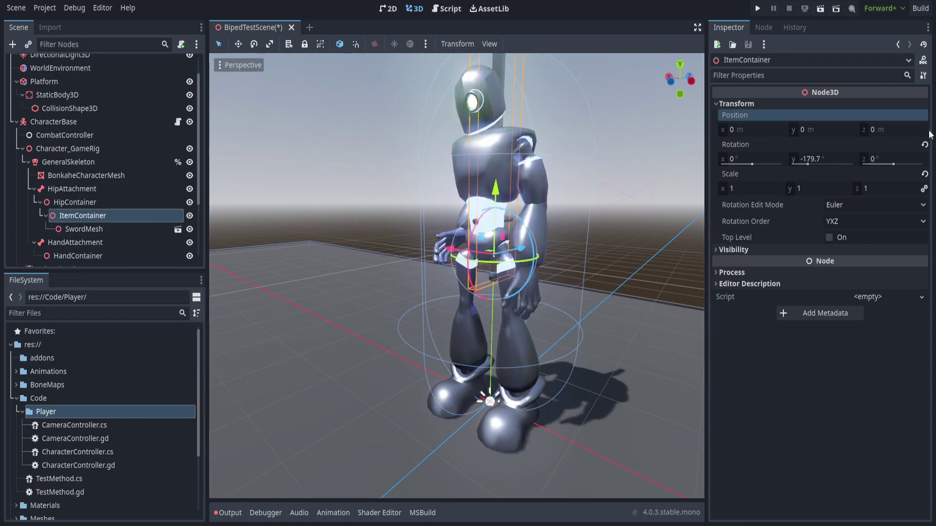
click(924, 144)
scroll(583, 243, up, 3)
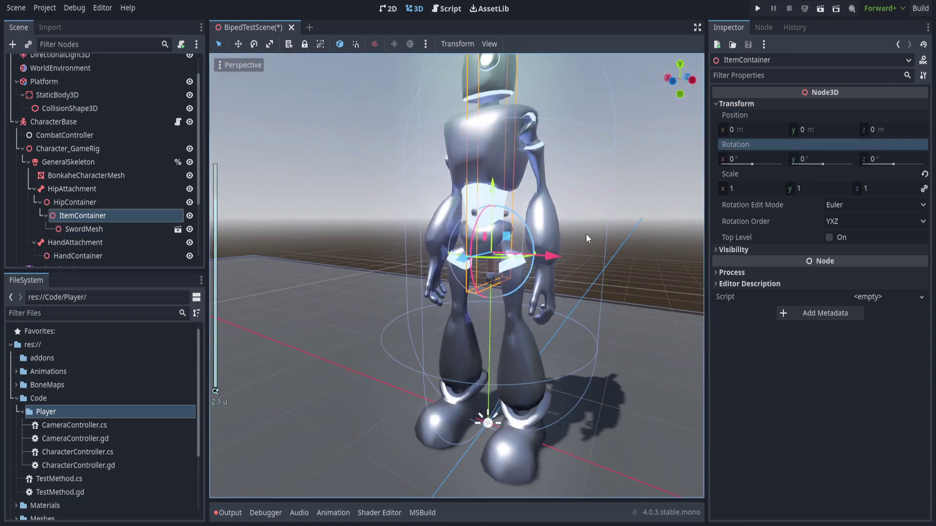
scroll(586, 229, up, 3)
Step: Move and rotate HipContainer so the sword hangs at the character's hip with its blade pointing backward
click(78, 202)
middle_drag(499, 259, 395, 242)
drag(396, 240, 476, 221)
key(e)
key(w)
middle_drag(366, 287, 483, 303)
scroll(482, 303, down, 4)
drag(379, 284, 423, 226)
middle_drag(510, 253, 308, 244)
drag(516, 235, 449, 224)
middle_drag(449, 225, 442, 249)
scroll(466, 270, down, 2)
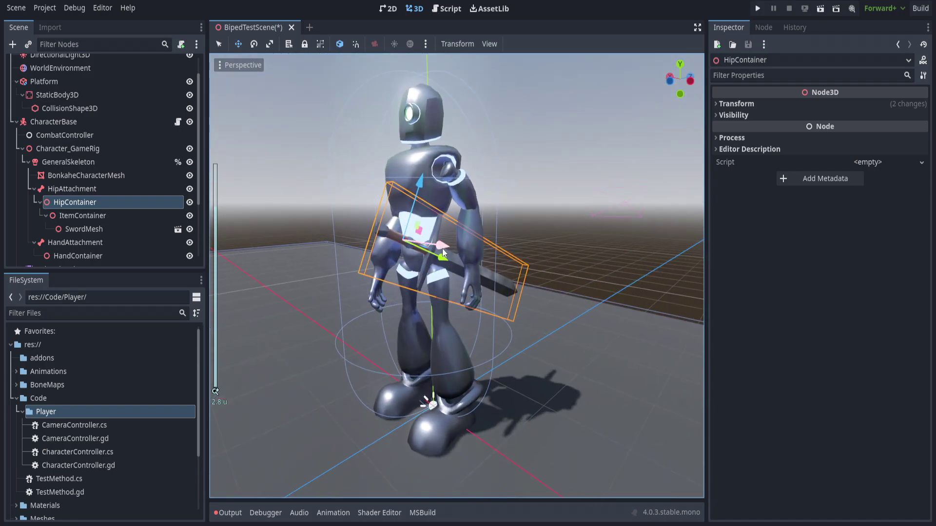
scroll(78, 227, down, 2)
Step: Sweep the Locomotion blend position in the AnimationTree from positive y to about -0.96 and examine how the hip sword follows the body
click(74, 232)
click(422, 297)
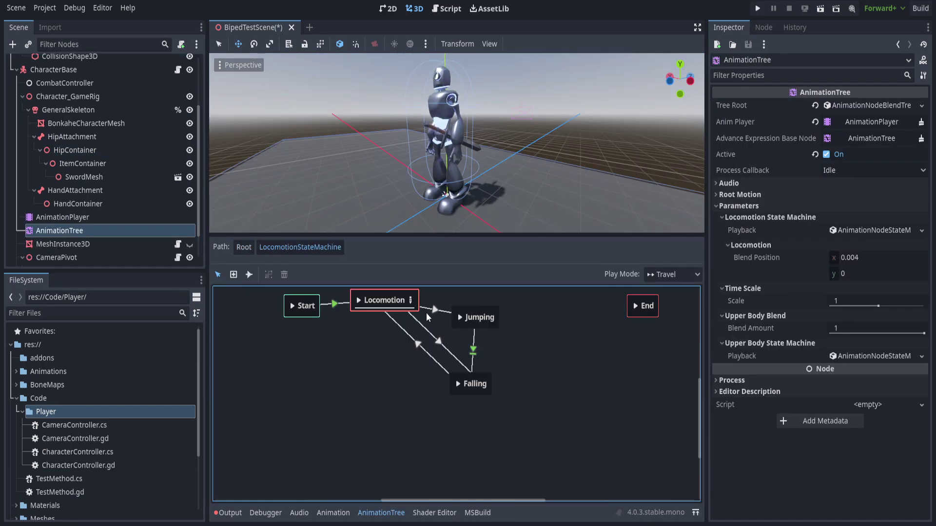
click(410, 300)
click(476, 294)
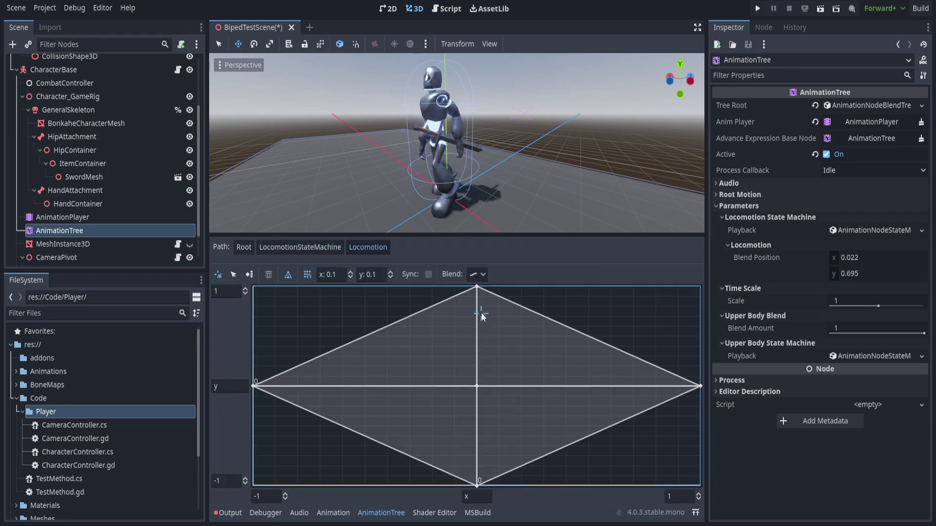
drag(476, 293, 477, 481)
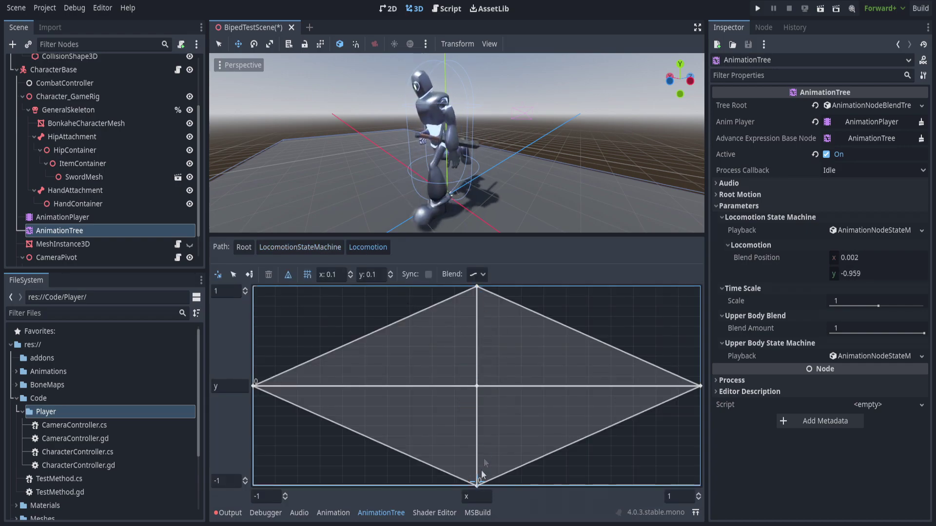
scroll(555, 128, up, 5)
middle_drag(481, 151, 411, 150)
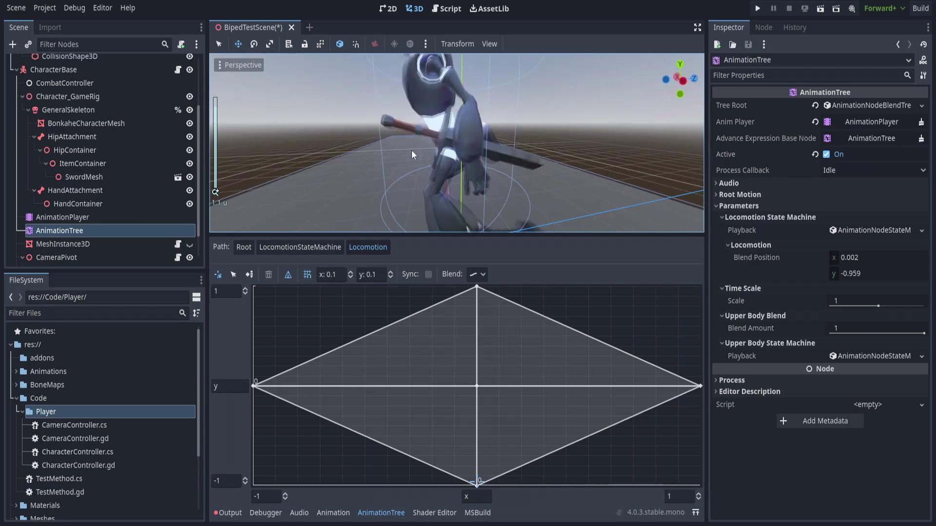
scroll(90, 166, up, 1)
Step: Select HandContainer and hold the Combat/Sword1HandDraw animation at time 0 to show the hand reaching for the sword
click(89, 172)
click(86, 224)
click(117, 172)
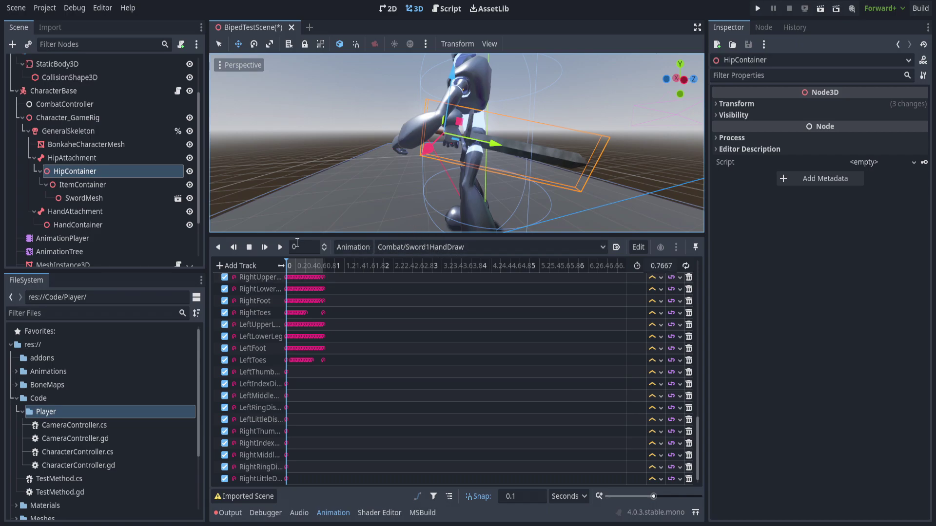
click(74, 223)
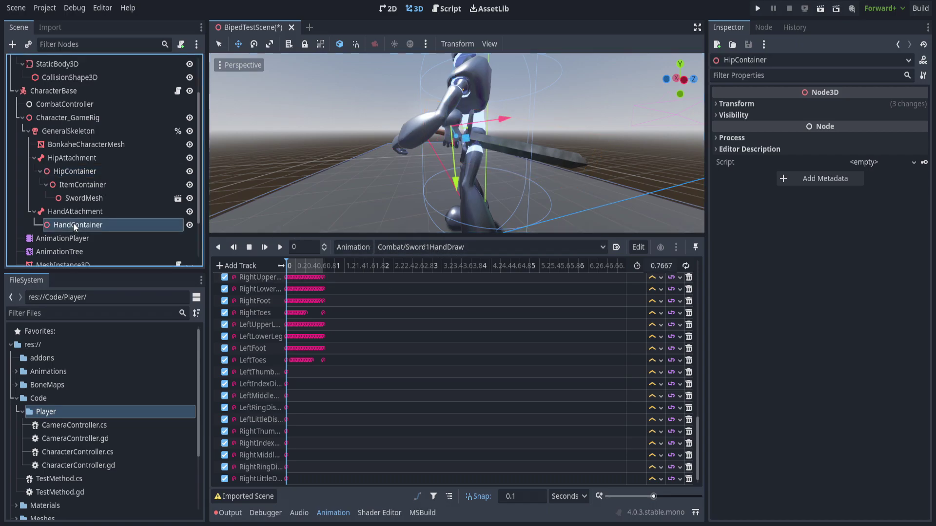
drag(297, 264, 283, 267)
scroll(509, 132, up, 5)
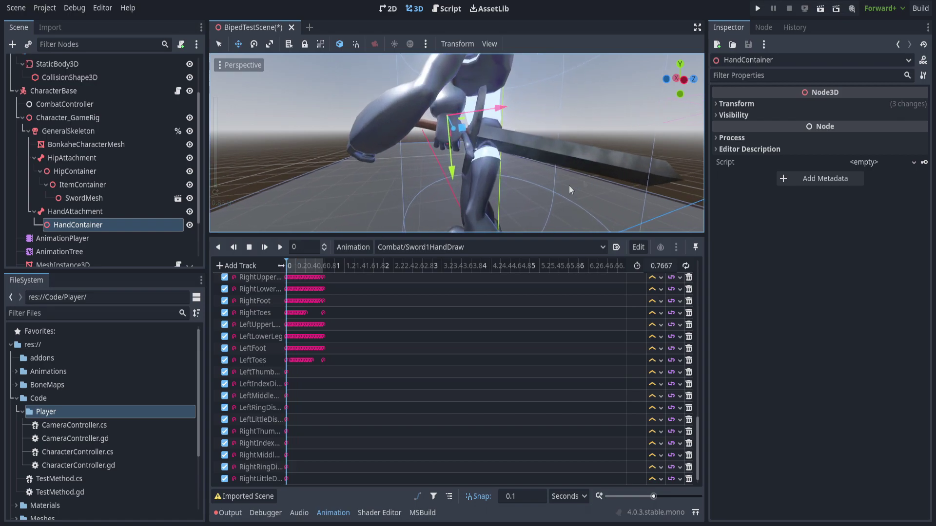
Step: Reparent HandContainer under HipContainer and reset its position and rotation to match the hip sword placement
click(100, 185)
click(83, 225)
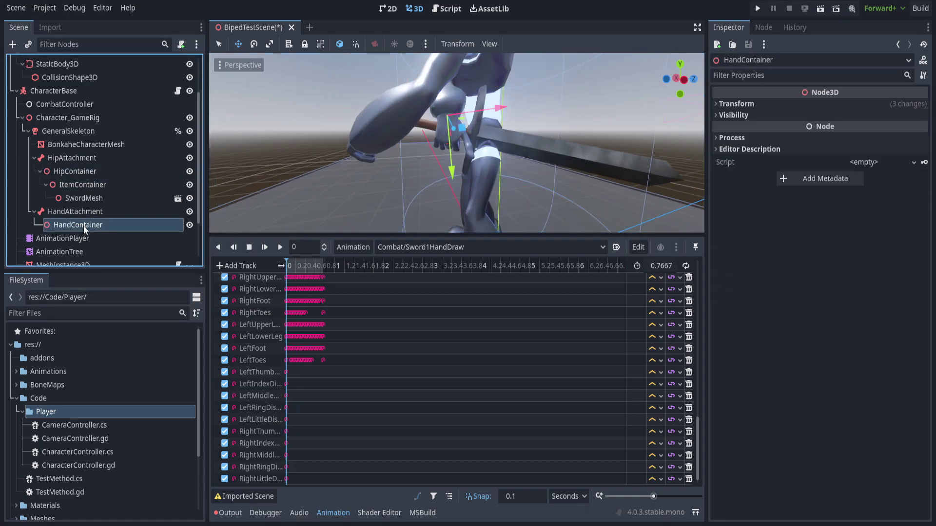
drag(92, 226, 85, 171)
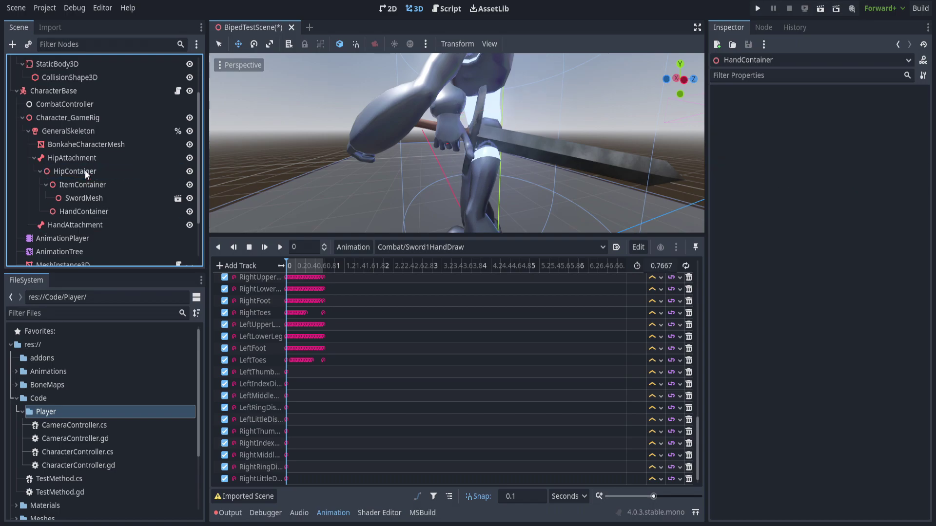
click(83, 212)
click(828, 103)
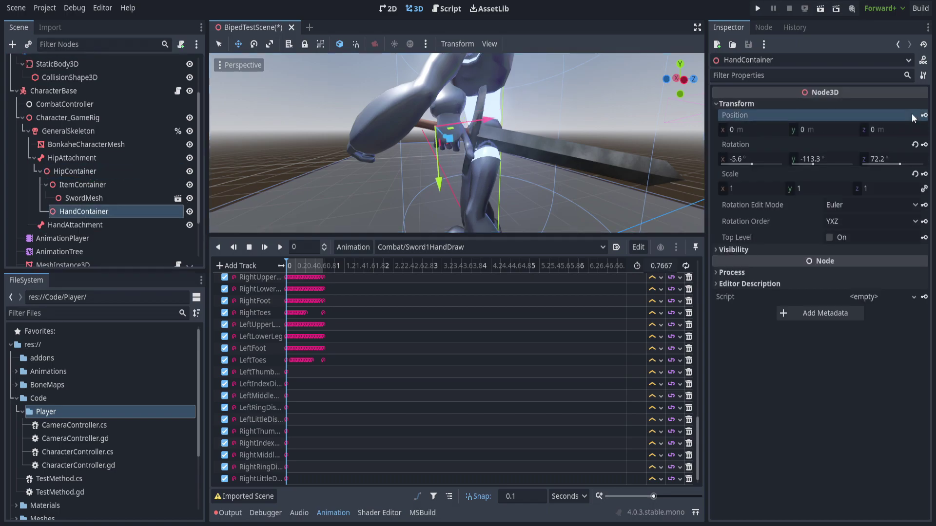
click(915, 145)
Step: Move HandContainer back under HandAttachment and reparent ItemContainer with the sword under HandContainer
mouse_move(86, 213)
mouse_down()
mouse_move(79, 232)
mouse_move(80, 225)
mouse_up()
drag(83, 185, 86, 226)
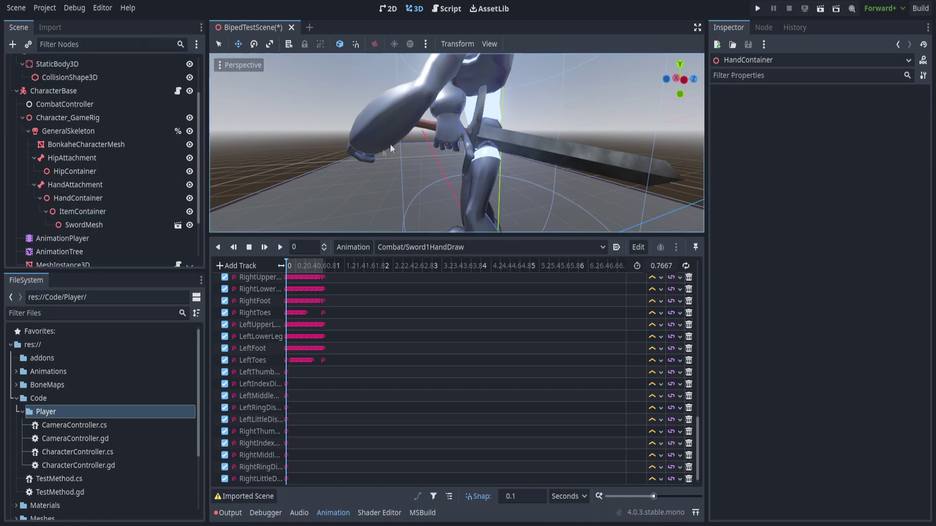
Step: Fit the sword grip into the right hand by moving HandContainer to about (-0.126, 0.237, 0.073) m and rotating it to about (64.7, 158, 65.8) degrees
click(121, 200)
scroll(402, 149, up, 3)
middle_drag(402, 148, 442, 104)
drag(446, 112, 440, 136)
key(e)
middle_drag(440, 135, 420, 142)
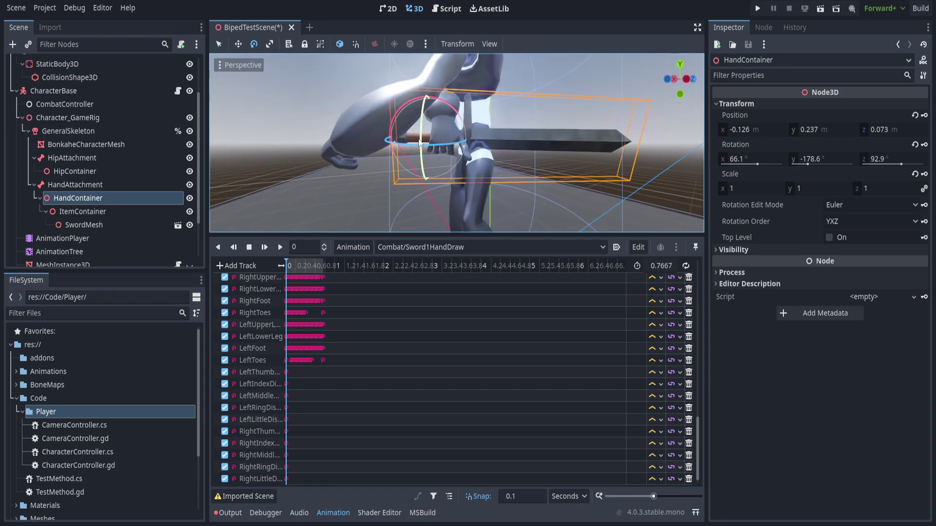
drag(453, 111, 440, 147)
Step: Scrub the Combat/Sword1HandDraw animation to its end at 0.7667 and examine how the sword follows the hand
middle_drag(440, 147, 487, 147)
scroll(456, 144, down, 4)
drag(300, 264, 323, 265)
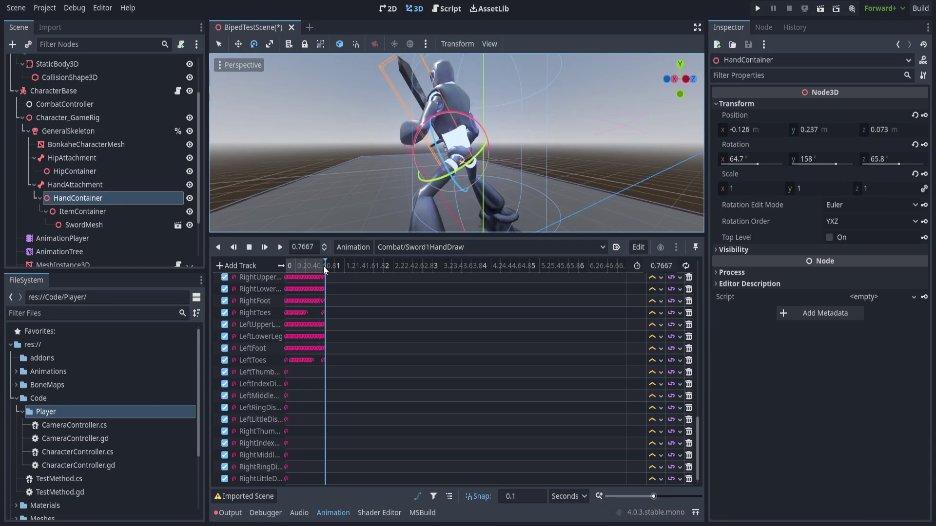
Step: Rotate HandContainer to 54.3 degrees on Z to fine-tune the drawn sword, and scrub the draw animation back to 0
middle_drag(419, 153, 642, 156)
scroll(463, 151, down, 3)
middle_drag(463, 151, 413, 151)
scroll(442, 154, down, 3)
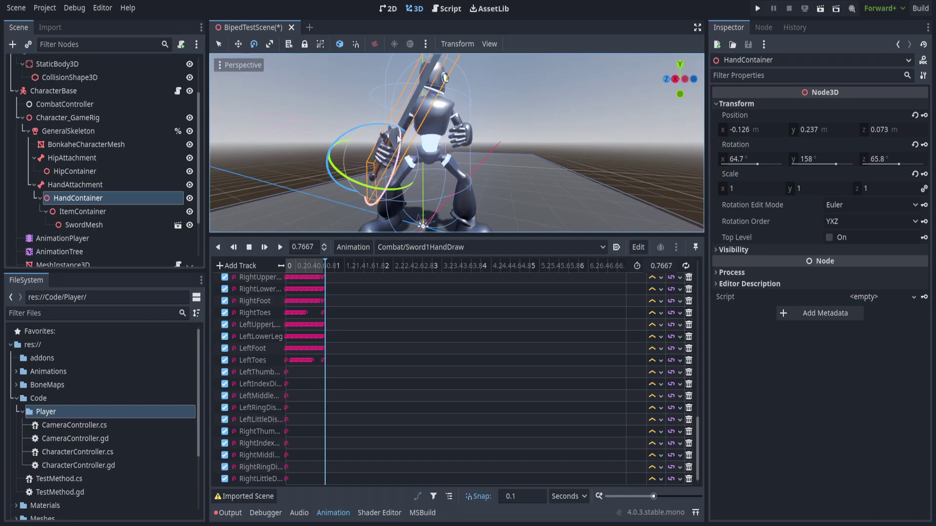
drag(393, 131, 385, 141)
middle_drag(385, 141, 457, 133)
scroll(429, 188, down, 6)
drag(317, 266, 277, 267)
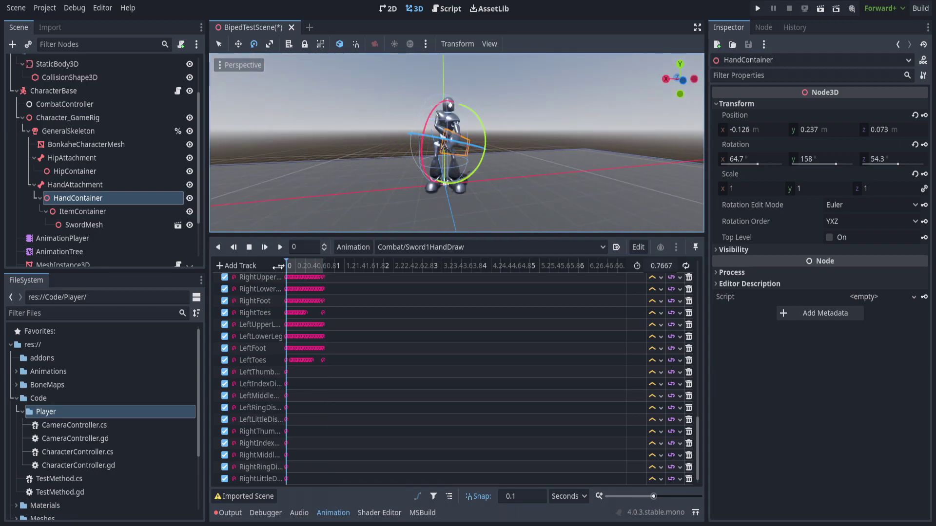
Step: Reparent ItemContainer with the sword under HipContainer and reset its position and rotation to zero
click(86, 214)
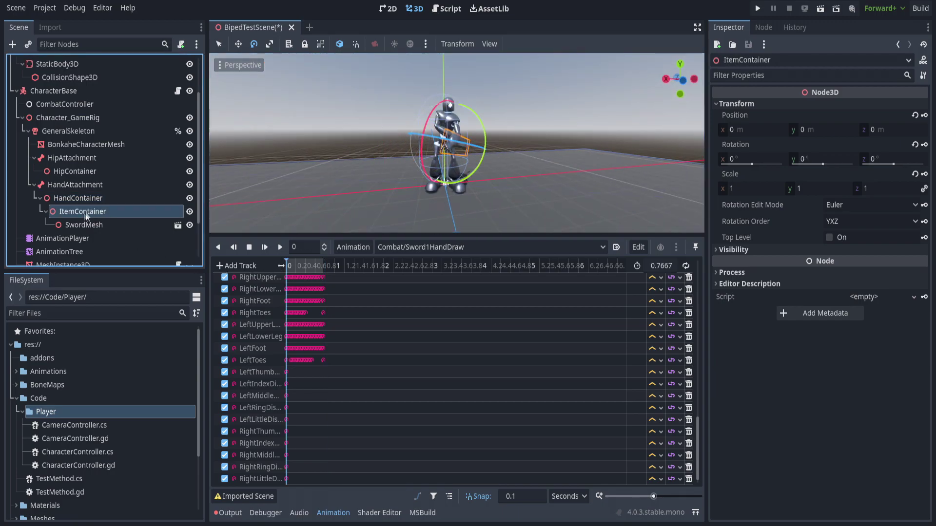
drag(85, 178, 84, 171)
click(83, 173)
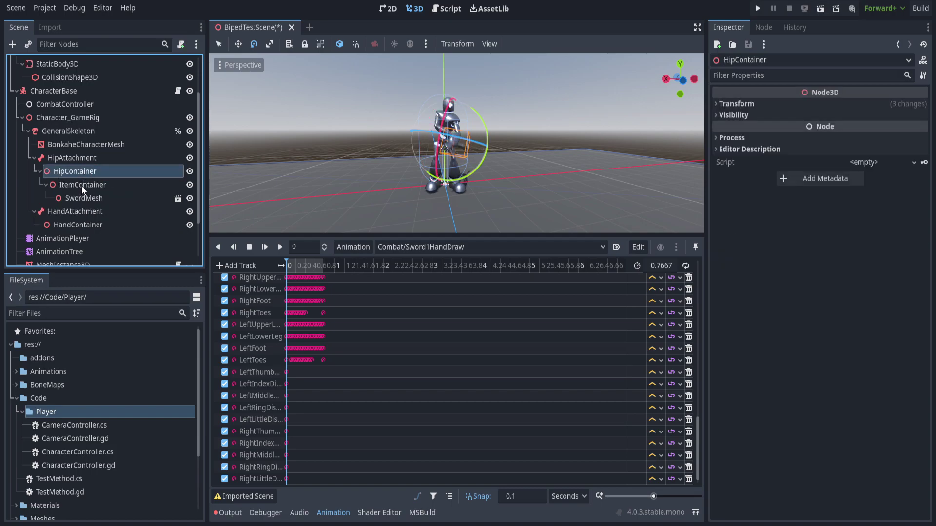
click(81, 186)
click(914, 115)
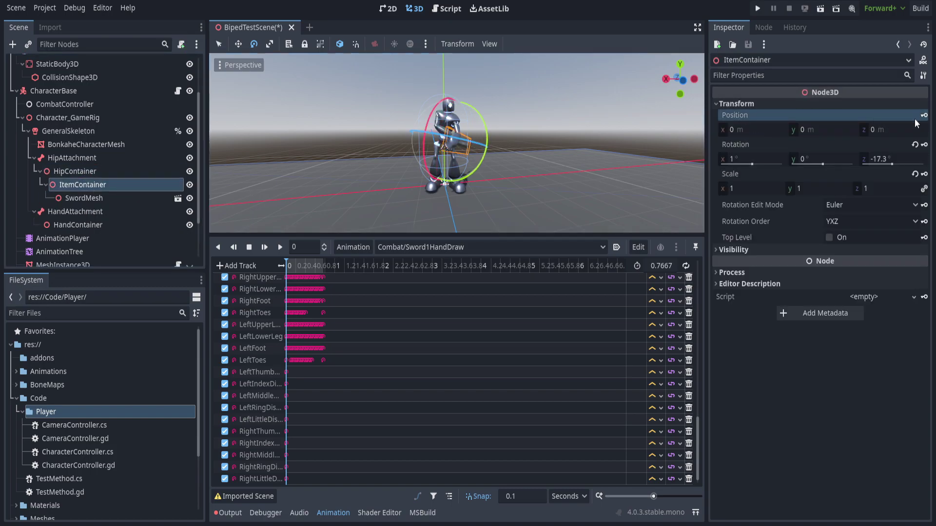
click(915, 144)
scroll(529, 153, up, 5)
scroll(532, 138, up, 5)
middle_drag(532, 139, 434, 137)
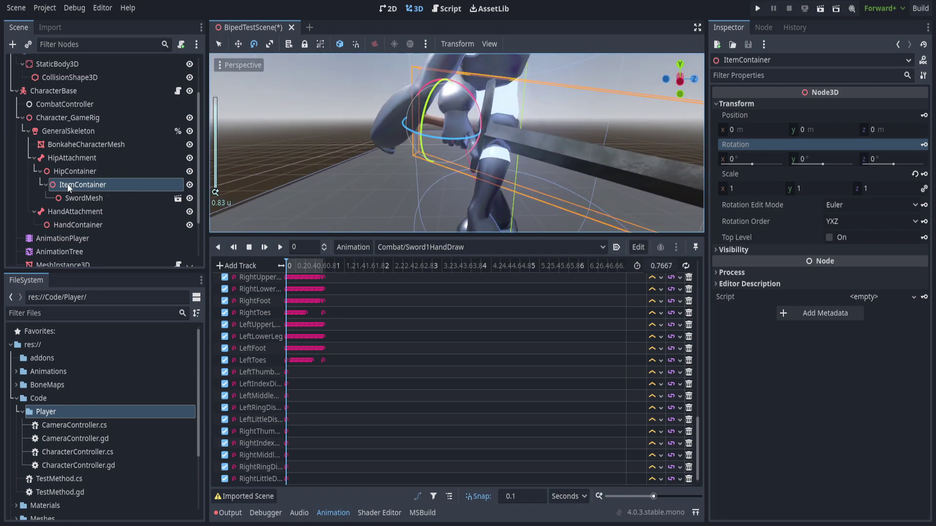
Step: Try moving ItemContainer under HandContainer, and undo the move
drag(71, 186, 92, 223)
click(89, 224)
click(90, 213)
key(ctrl+z)
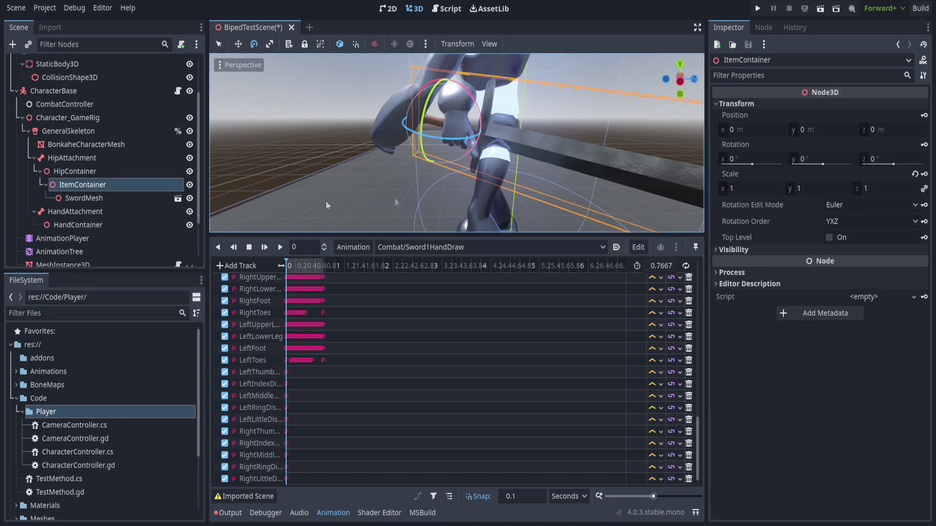
Step: Scrub the start of the Combat/Sword1HandDraw animation and examine the sword's placement at the character's hip
drag(309, 264, 287, 269)
middle_drag(390, 158, 543, 159)
scroll(355, 130, down, 7)
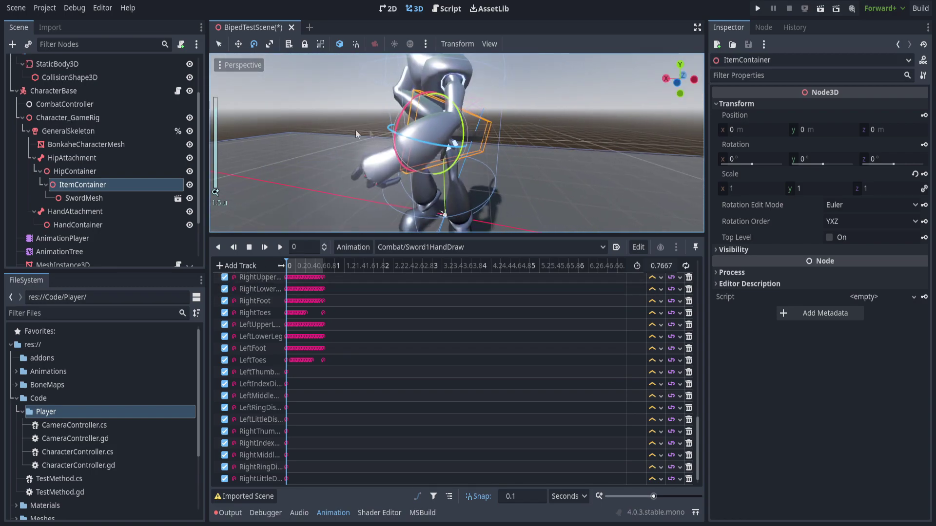
scroll(437, 140, down, 4)
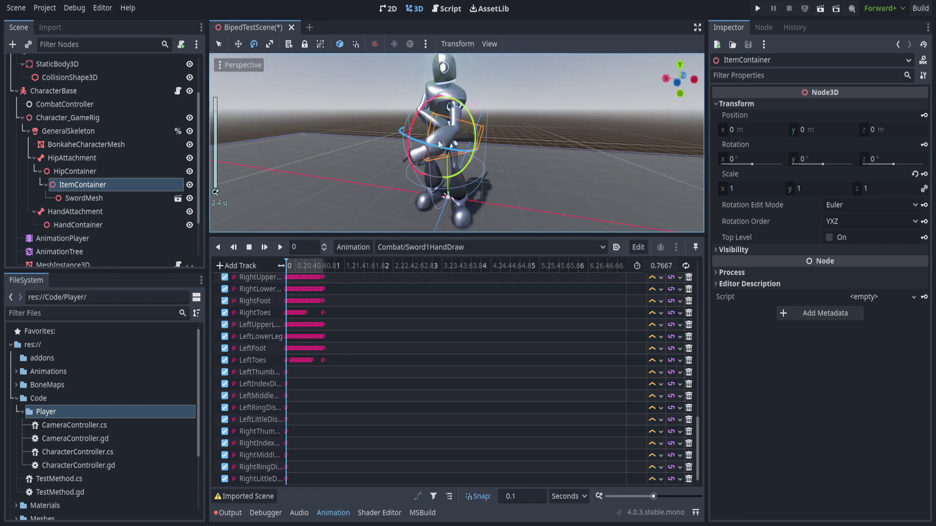
Step: Reactivate the AnimationTree node
click(62, 251)
click(827, 153)
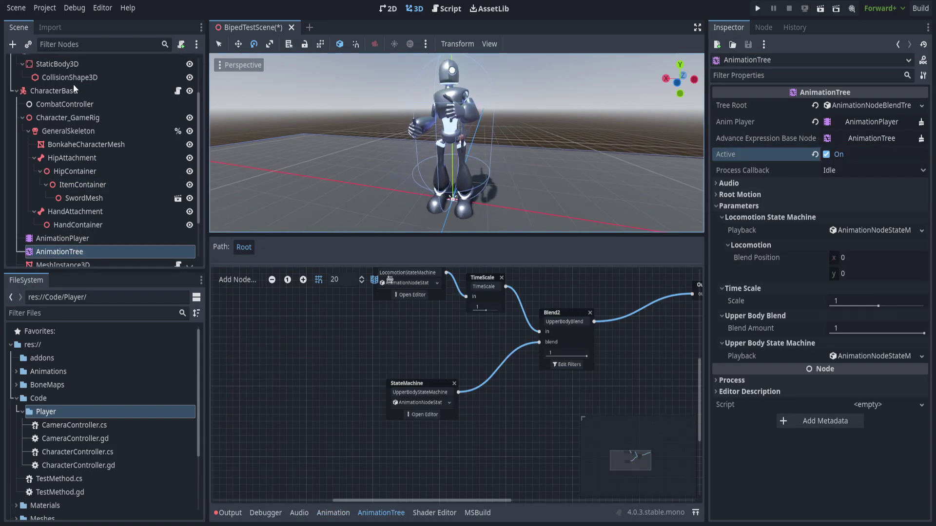
Step: Create a GDScript file named CombatController.gd in res://Code/Player/, inheriting Node and using the default template
click(62, 103)
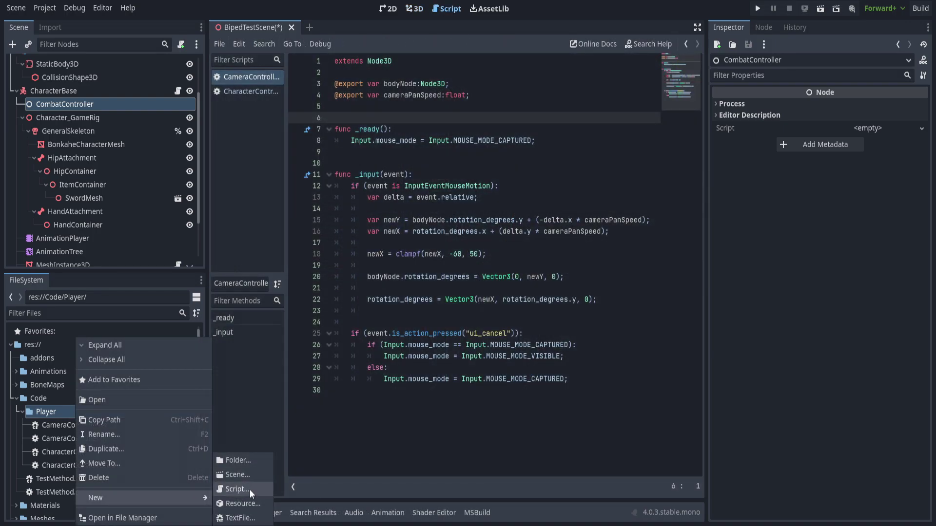
click(249, 490)
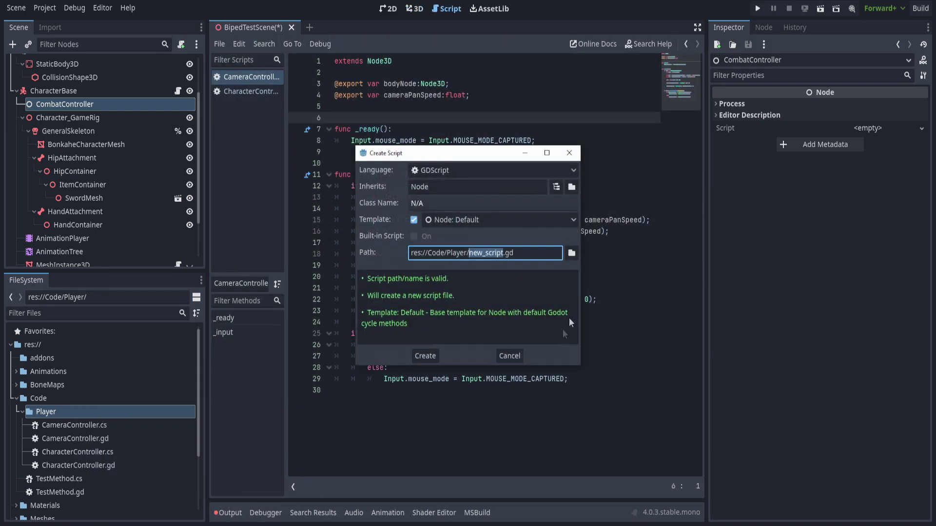
text(CombatControll)
text(er)
key(Return)
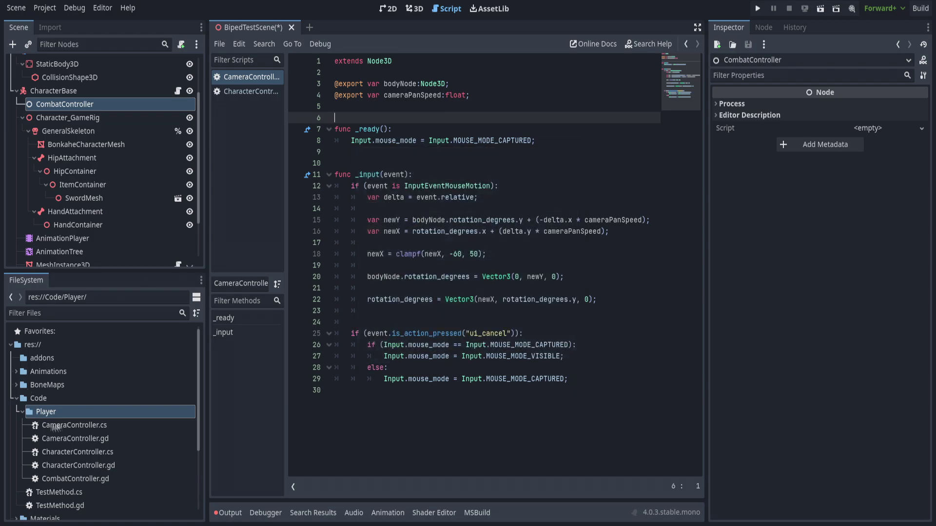
Step: Create a C# script named CombatController in the Player folder
right_click(51, 411)
click(211, 480)
text(CombatController)
click(492, 170)
click(429, 197)
click(424, 356)
Step: Open both CombatController scripts, in Godot and Visual Studio, and remove the template methods and comments from each
double_click(115, 491)
click(468, 336)
click(450, 188)
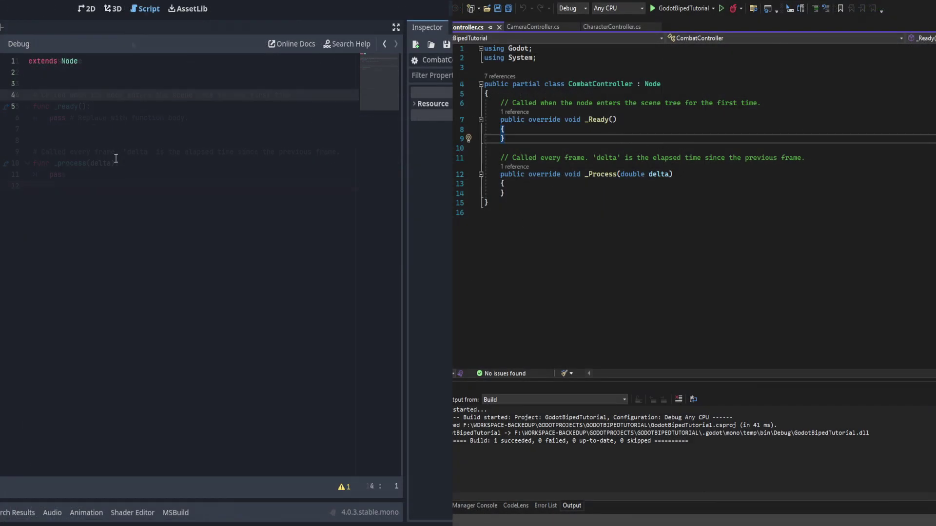
drag(514, 189, 502, 97)
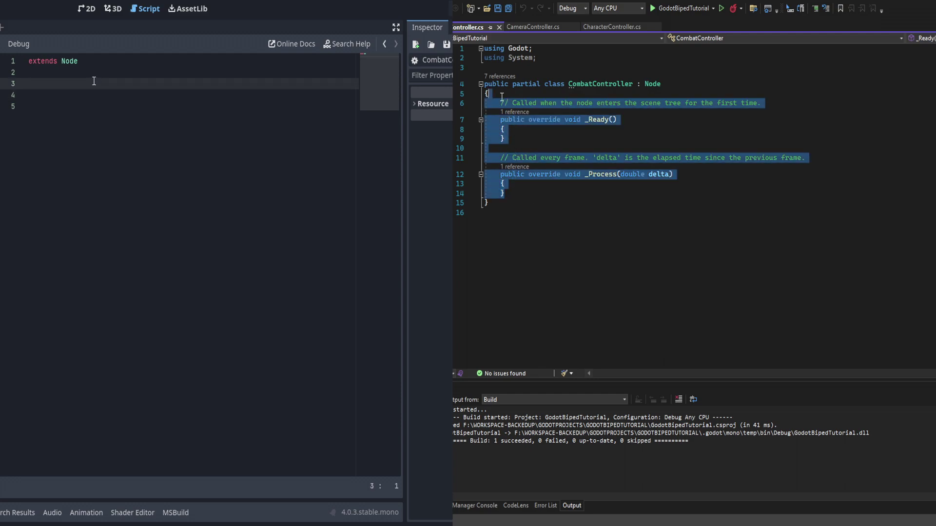
Step: Declare an exported Node3D variable HandContainer in the GDScript file and a matching public C# property with get and set
text(ex)
key(BackSpace)
text(Export]var Hand public Node3DContainer: Nod)
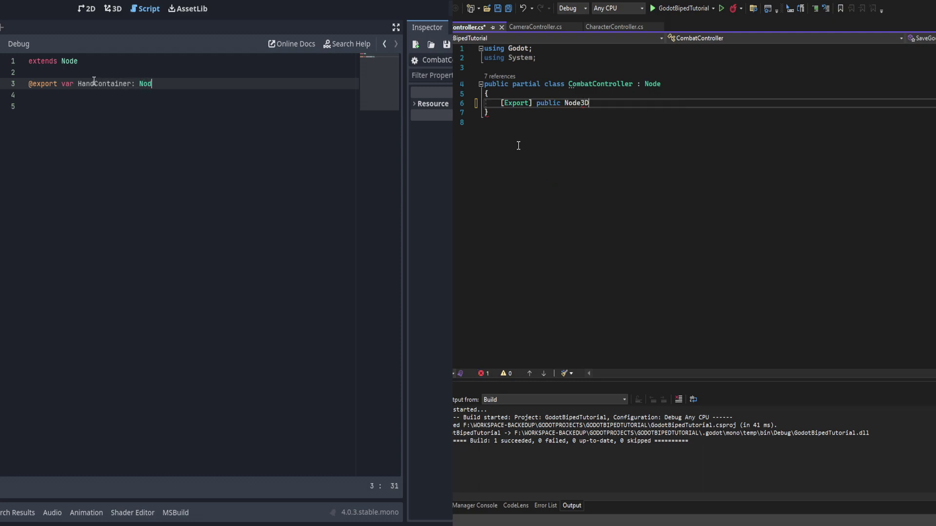
text(e3D; HandCont)
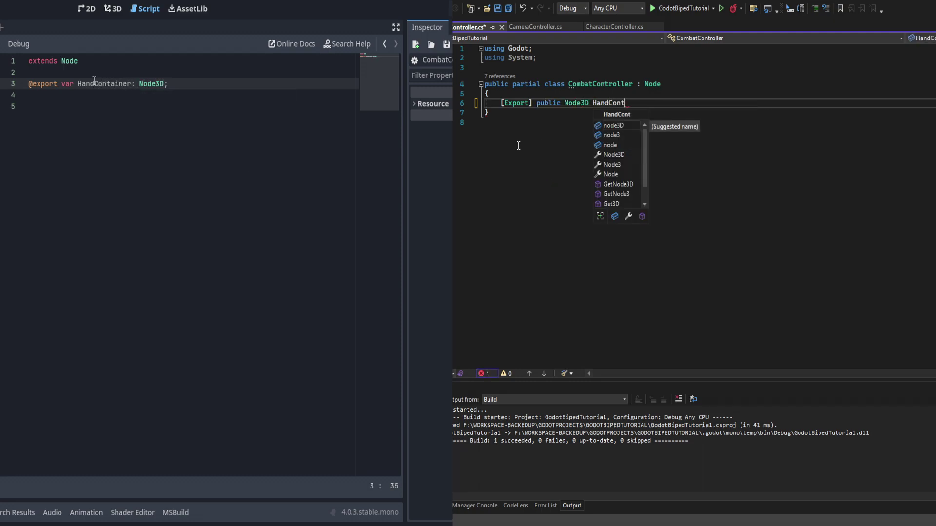
key(shift+Home)
text(ainer { get; set;)
Step: Duplicate the GDScript HandContainer declaration on the following lines and rename the second variable to HipContainer
key(ctrl+c)
key(End)
key(Return)
key(ctrl+v)
key(Return)
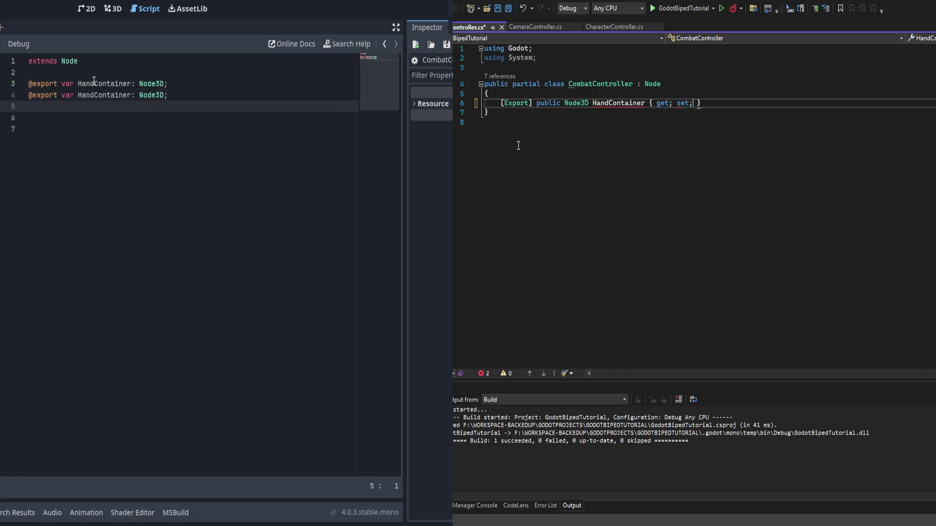
key(Return)
key(Return)
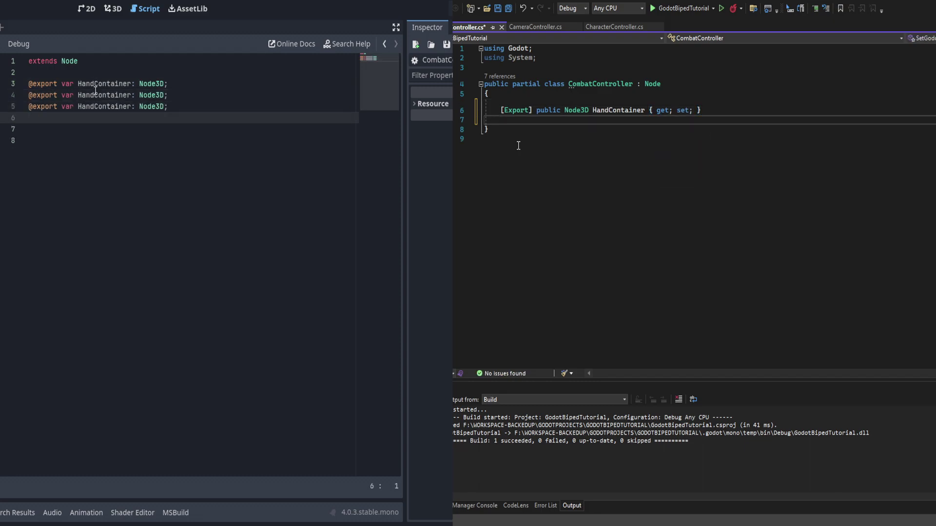
drag(95, 91, 78, 94)
text(Hip)
key(Up)
Step: Duplicate the exported HandContainer property twice in the C# class, and rename the third GDScript variable to ItemContainer
key(shift+End)
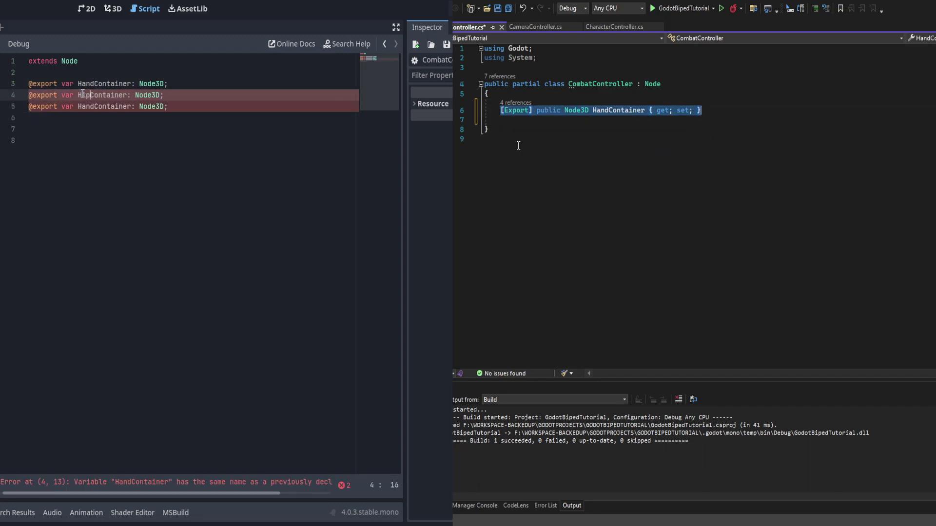
key(ctrl+c)
key(Down)
key(Down)
key(BackSpace)
key(BackSpace)
key(BackSpace)
key(ctrl+v)
key(BackSpace)
text(Item)
key(Return)
key(ctrl+v)
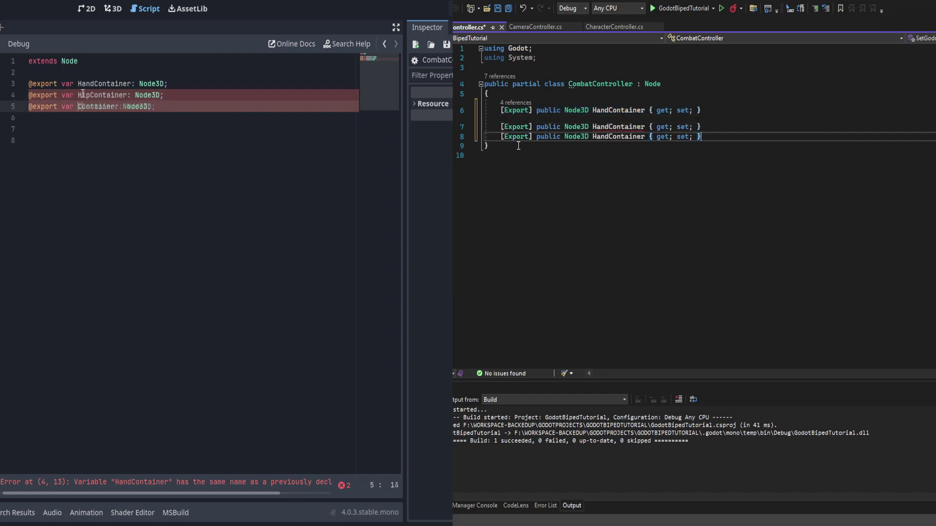
key(Return)
click(65, 117)
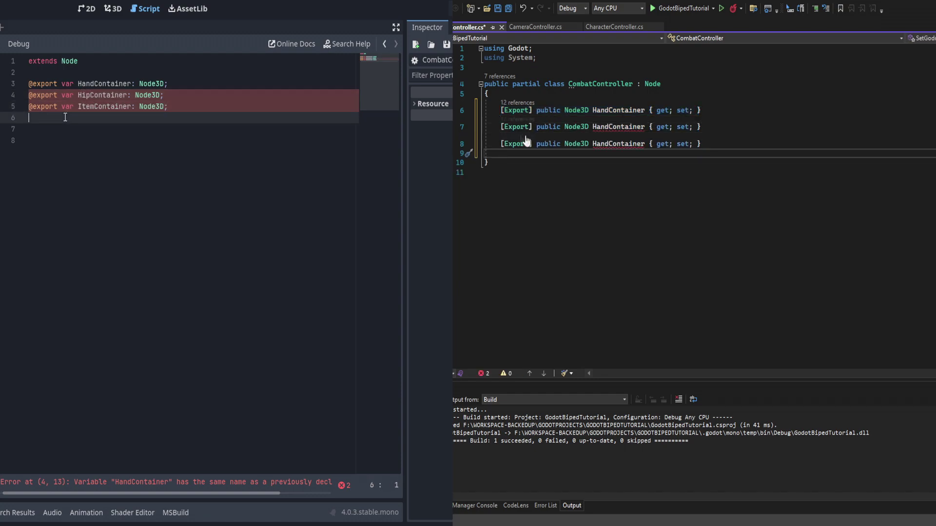
Step: Rename the duplicated C# properties to HipContainer and ItemContainer, and name the fourth GDScript variable upperBodyStatePlayBackPath
double_click(87, 117)
drag(608, 127, 593, 127)
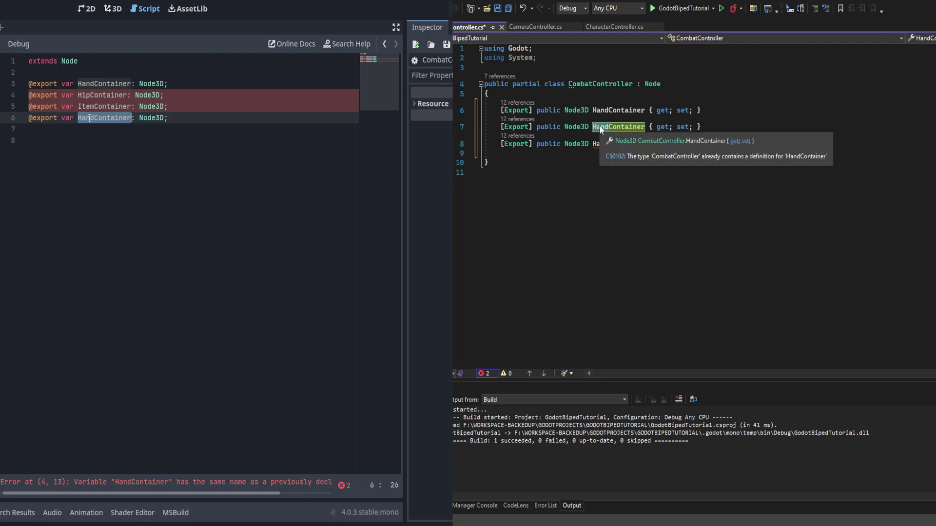
key(BackSpace)
text(Hip)
key(BackSpace)
key(BackSpace)
key(Down)
key(Right)
text(erB)
key(BackSpace)
key(BackSpace)
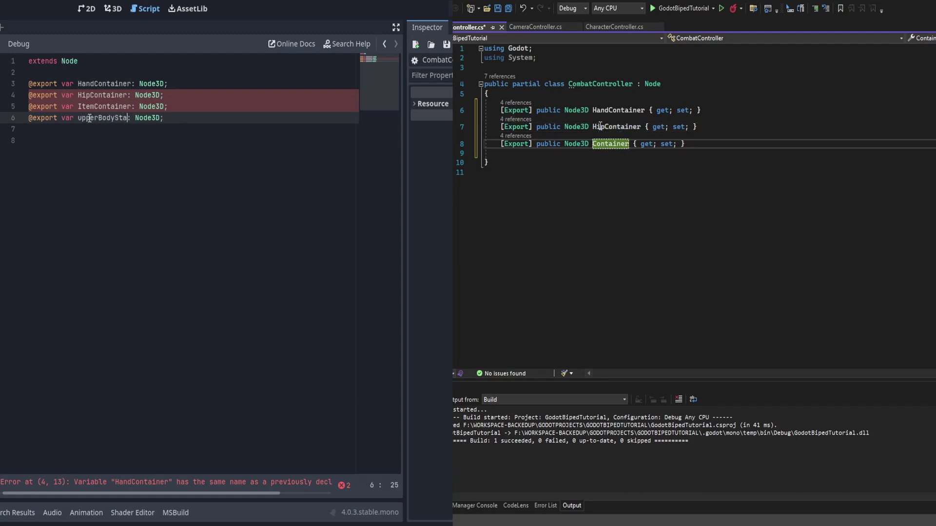
text(ack)
key(Down)
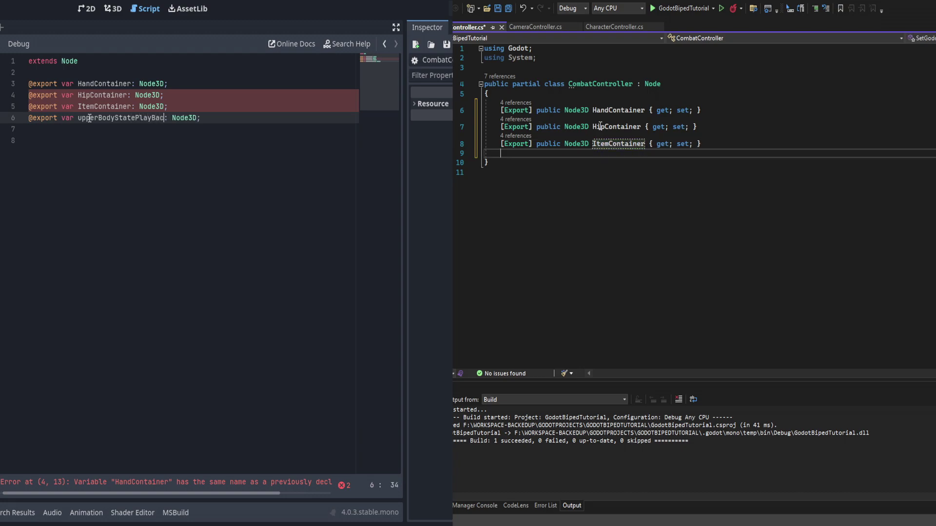
key(Return)
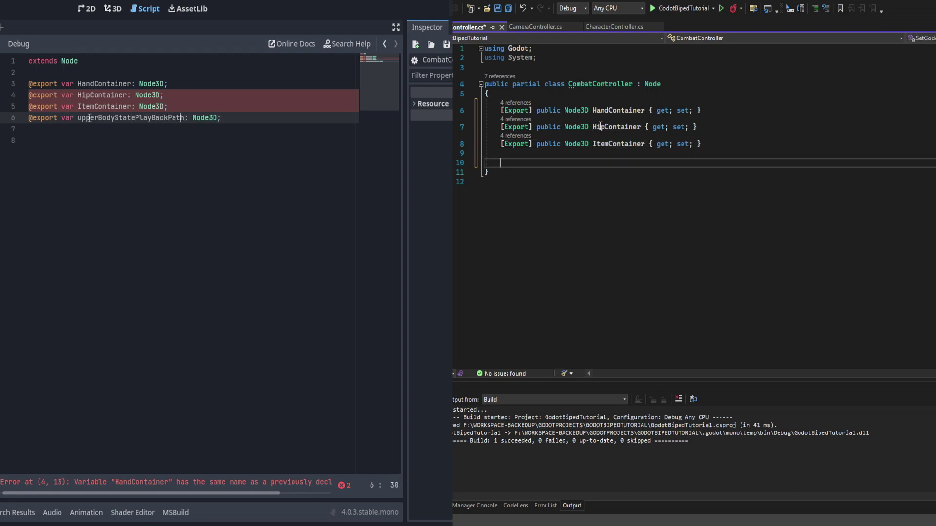
Step: Add a fourth exported C# property of type string, and correct the fourth GDScript variable to upperBodyStatePlaybackPath of type String
key(Up)
key(ctrl+v)
key(Left)
key(Left)
key(Left)
key(Left)
key(Left)
double_click(583, 154)
key(Delete)
text(blic )
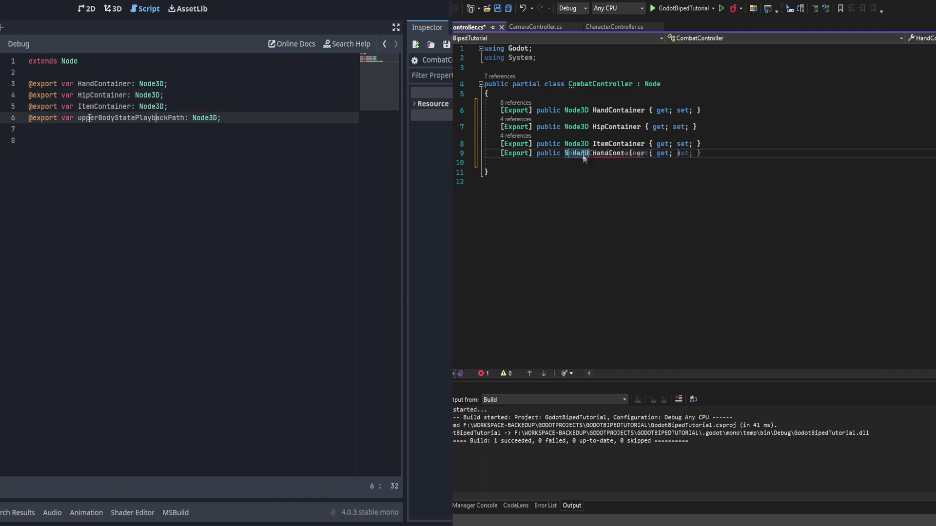
text(String)
key(Escape)
drag(83, 118, 79, 119)
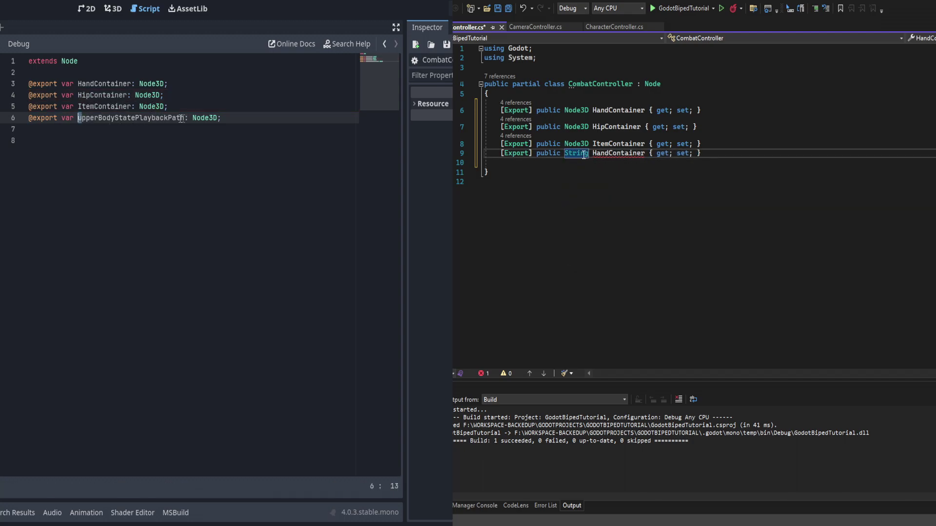
double_click(210, 117)
text(string)
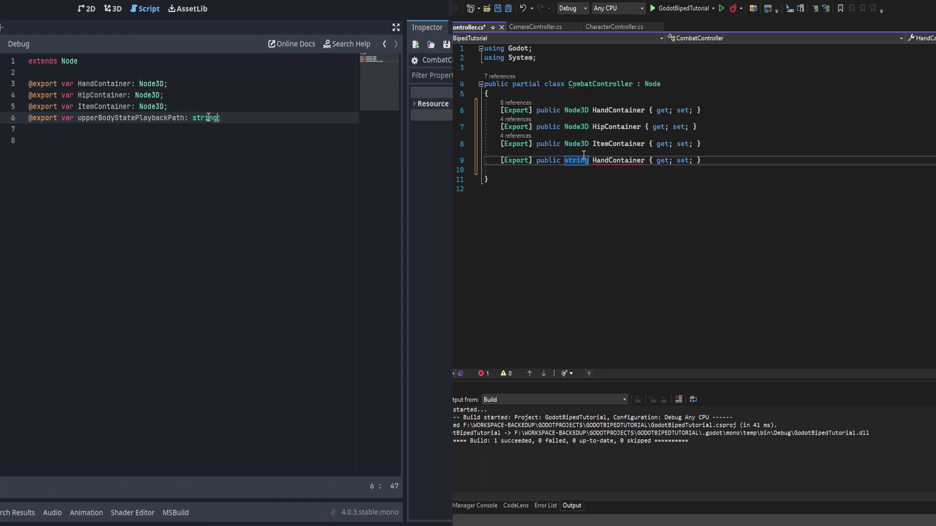
double_click(621, 162)
double_click(218, 142)
click(234, 113)
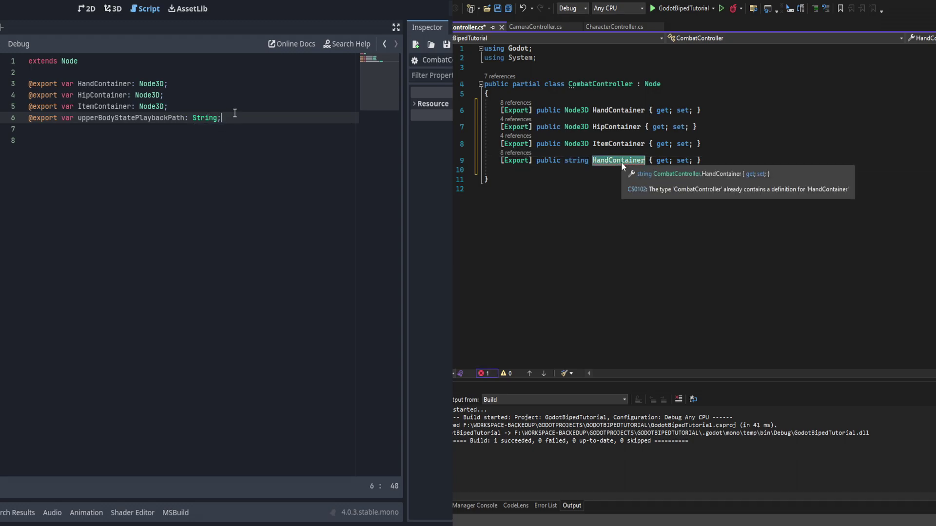
Step: Duplicate the GDScript upperBodyStatePlaybackPath declaration on two more lines, and start the fourth C# property's name with UpperBody
text(UpperBody)
key(shift+Home)
key(ctrl+c)
key(End)
key(Return)
key(ctrl+v)
key(Return)
key(ctrl+v)
text(St)
Step: Rename the duplicated GDScript variables to oneHandStanceName and twoHandStanceName, and complete the C# property name as UpperBodyStatePlaybackPath with two copies below it
double_click(184, 129)
text(ate)
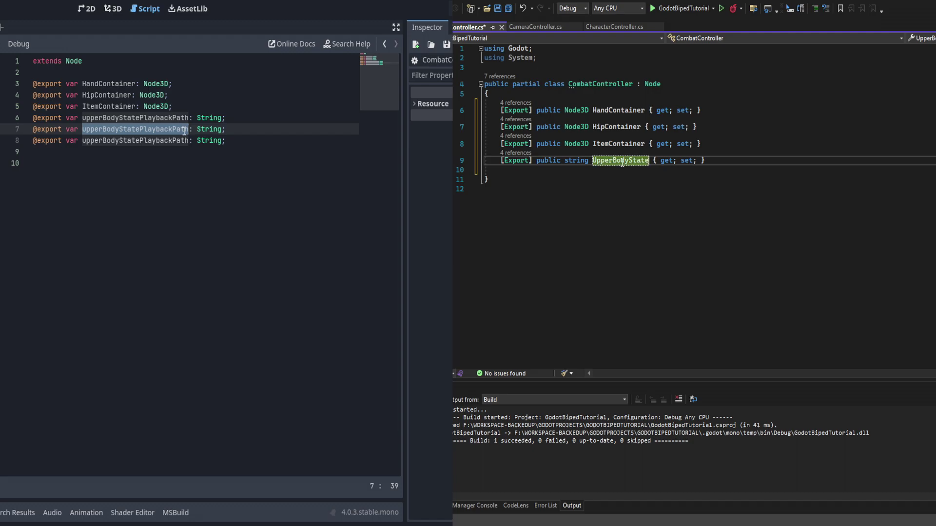
text(PoneHa)
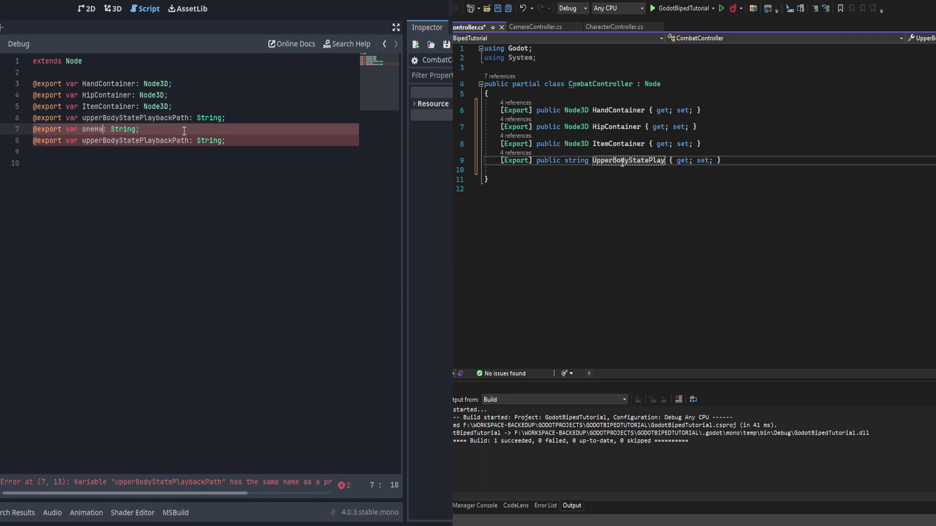
text(ndStanceName)
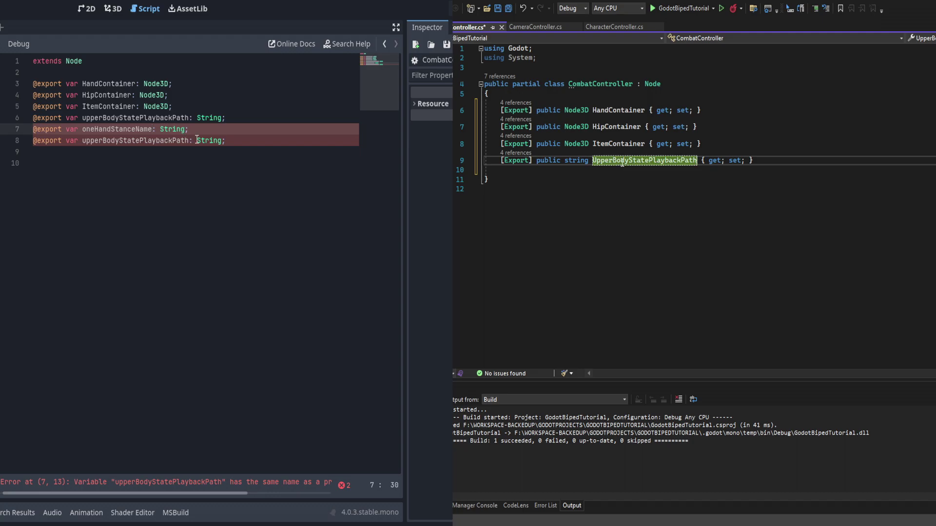
double_click(188, 140)
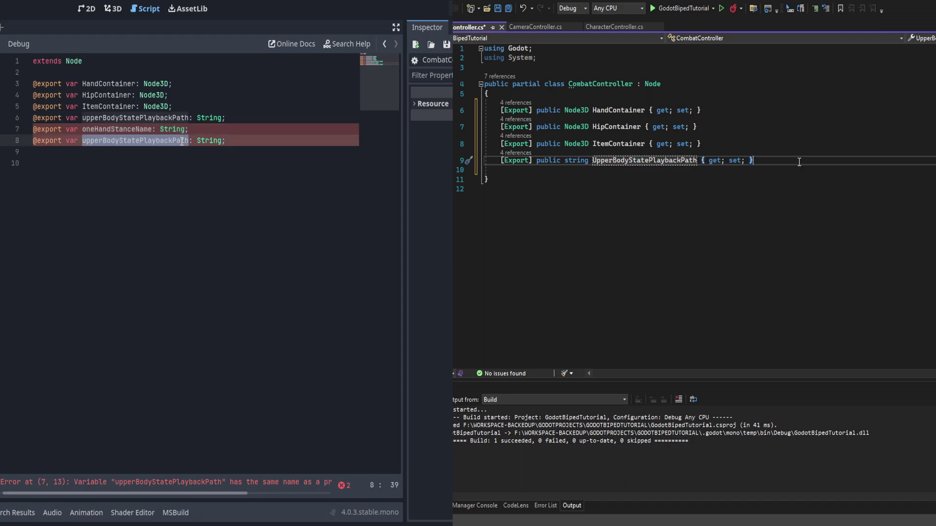
text(twoHandStanceName)
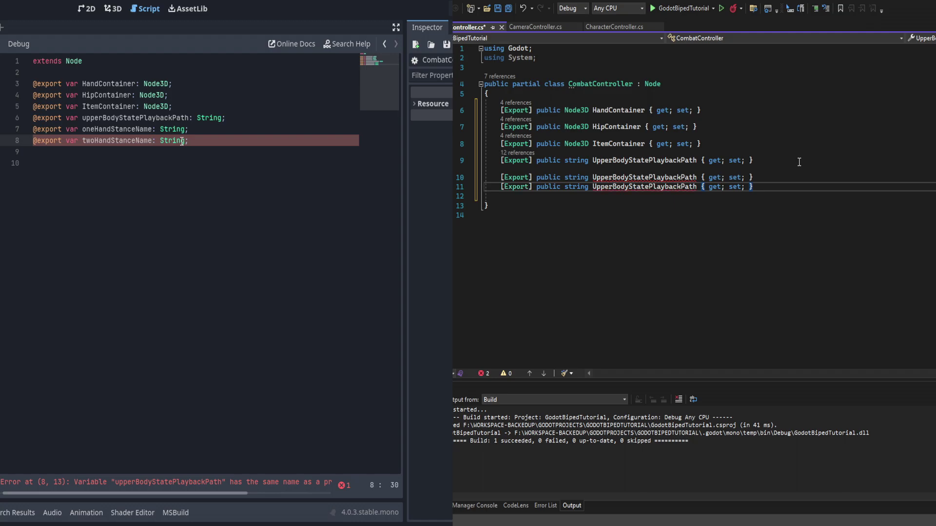
Step: Add an exported GDScript variable animationTree of type AnimationTree, and rename the first duplicated C# string property to OneHandStanceName
click(205, 151)
key(Return)
key(ctrl+v)
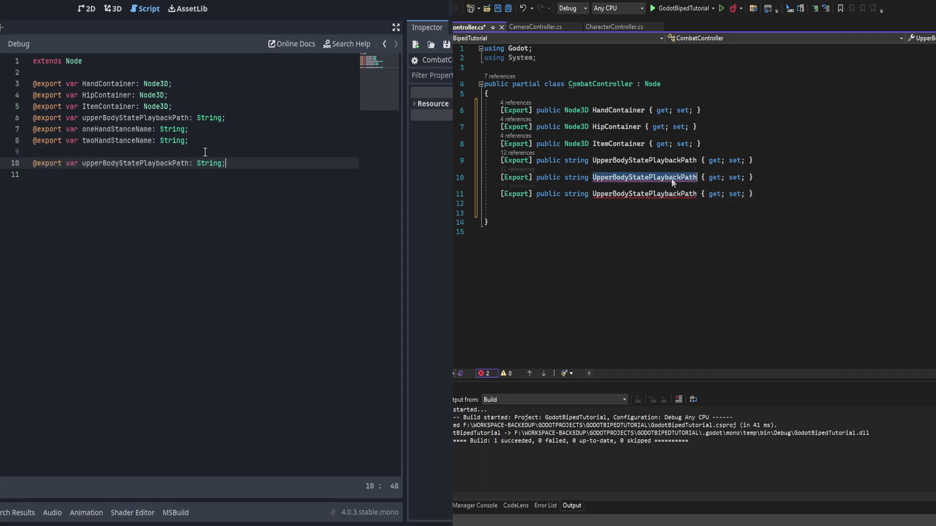
double_click(149, 163)
text(animationTree: AnimationTree;)
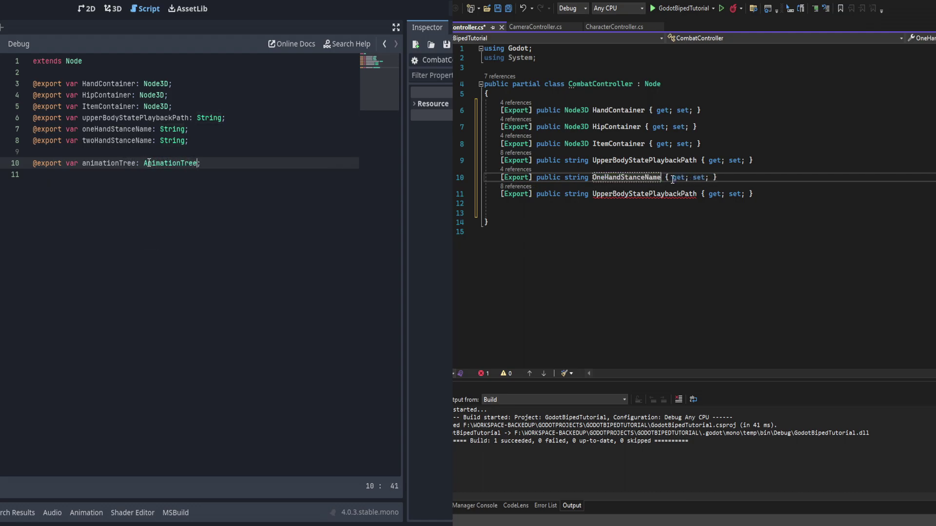
Step: Declare a bool variable isInCombat in the GDScript, and rename the remaining duplicated C# property to TwoHandStanceName
click(71, 174)
key(Return)
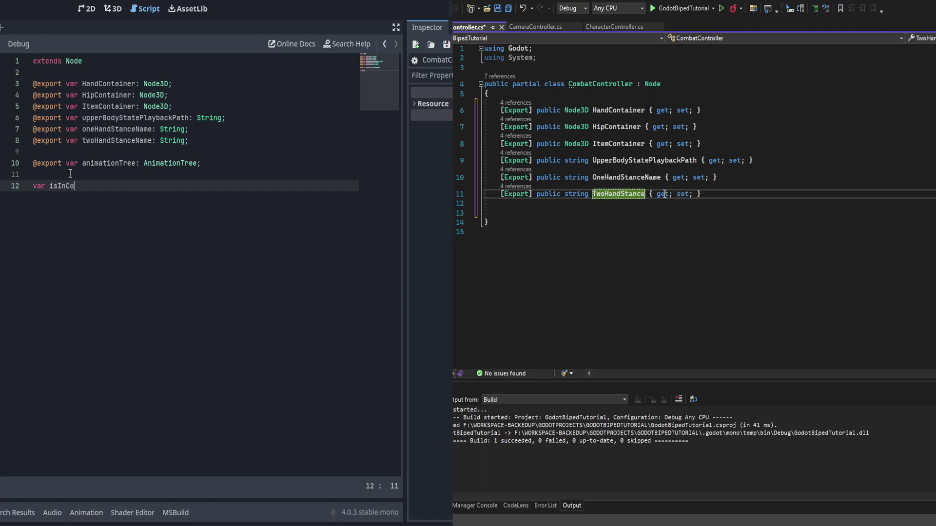
click(653, 208)
text(l;)
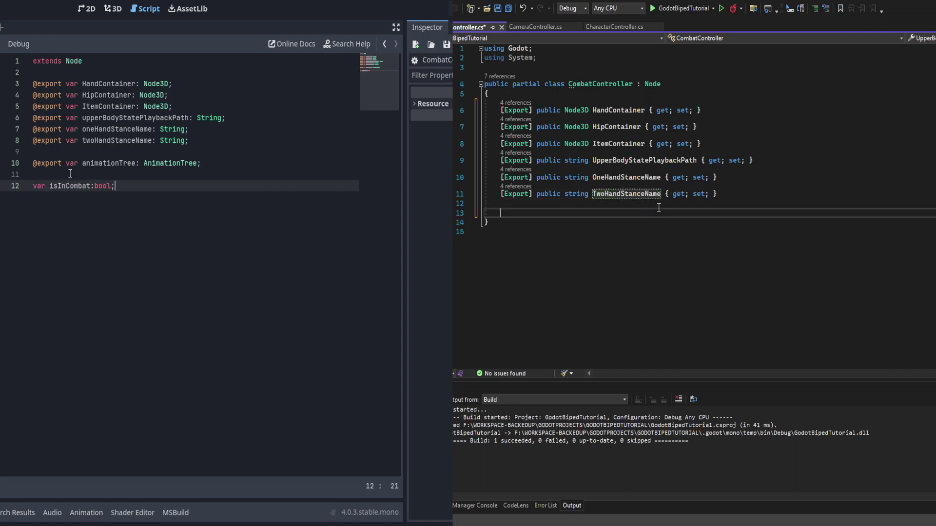
Step: Paste another exported C# property with type AnimationTree, and duplicate the isInCombat: bool declaration in the GDScript
key(ctrl+v)
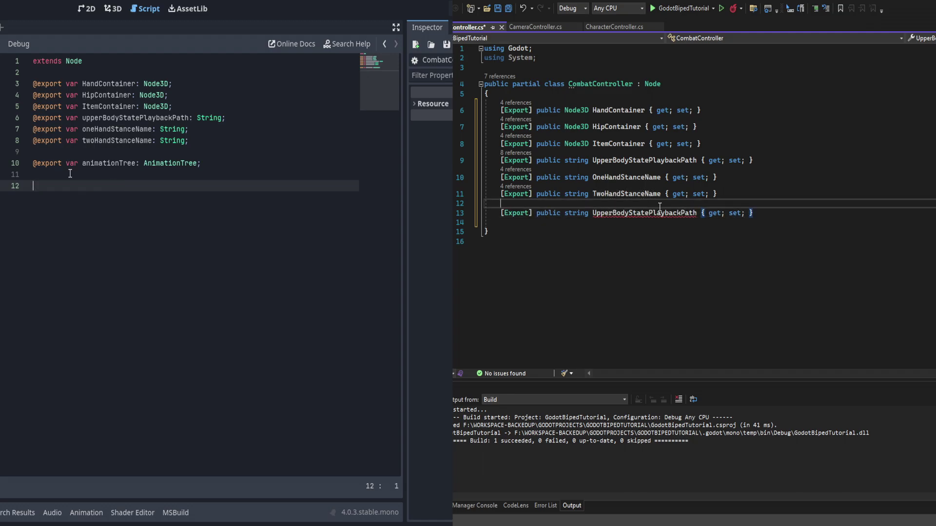
click(593, 213)
double_click(585, 221)
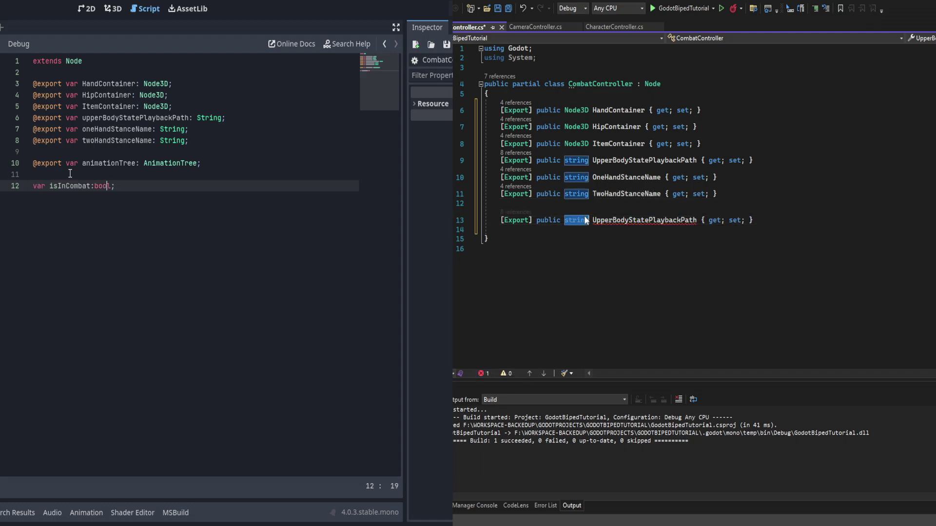
text(Animationtre)
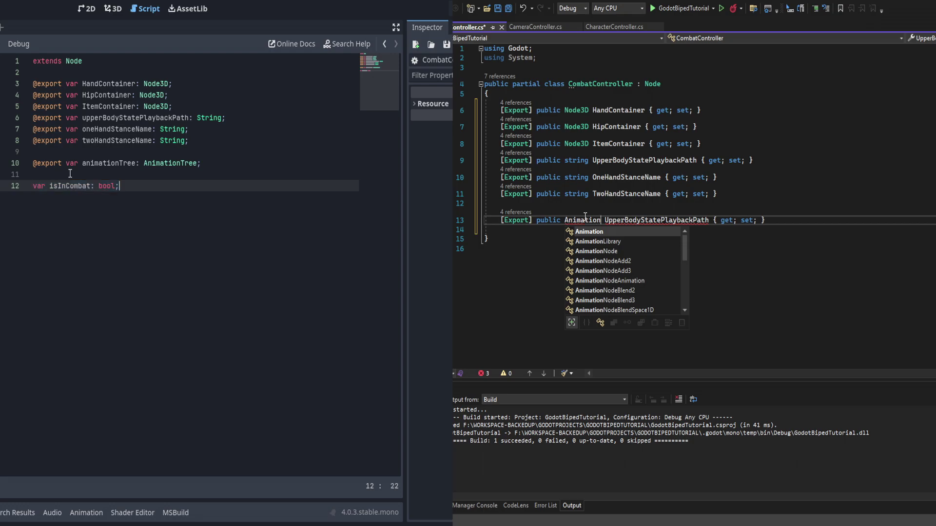
key(Tab)
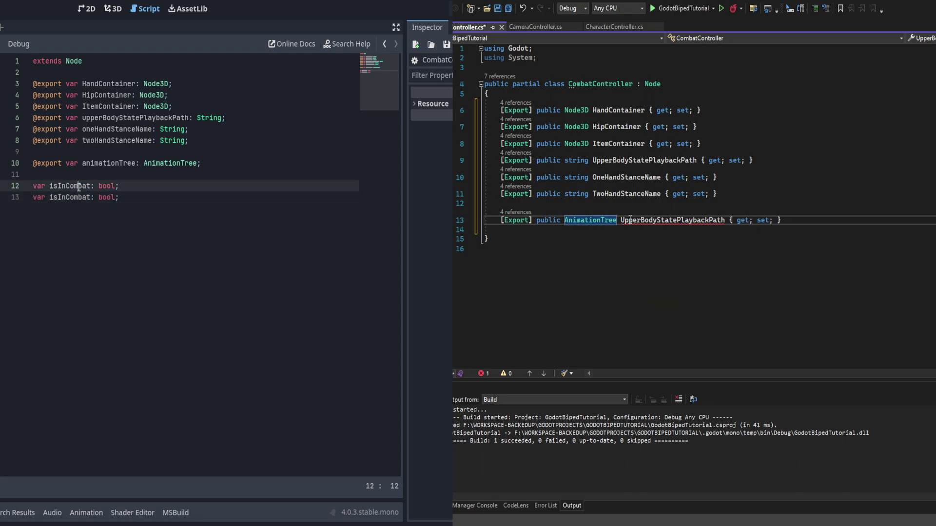
Step: Name the new C# AnimationTree property animationTree, and rename the duplicated GDScript bool variable to usingTwoHands
double_click(631, 221)
text(ani)
text(matHand)
key(Tab)
click(666, 231)
click(167, 197)
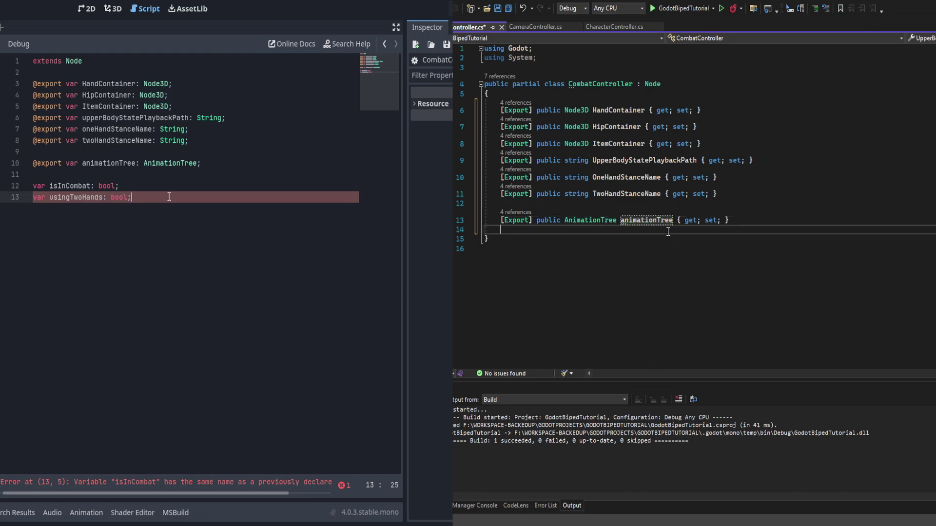
Step: Start the GDScript _input(event) function with an if statement, and declare a private bool isInCombat in the C# class
key(Return)
key(Return)
key(Return)
key(Return)
text(func _inpprivate bool )
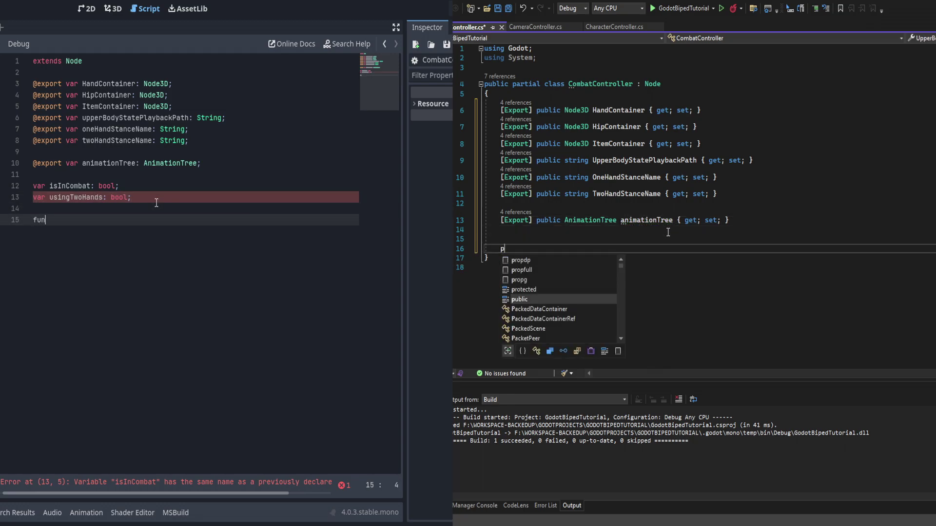
text(i)
key(Tab)
text(s)
key(Return)
text(InComba)
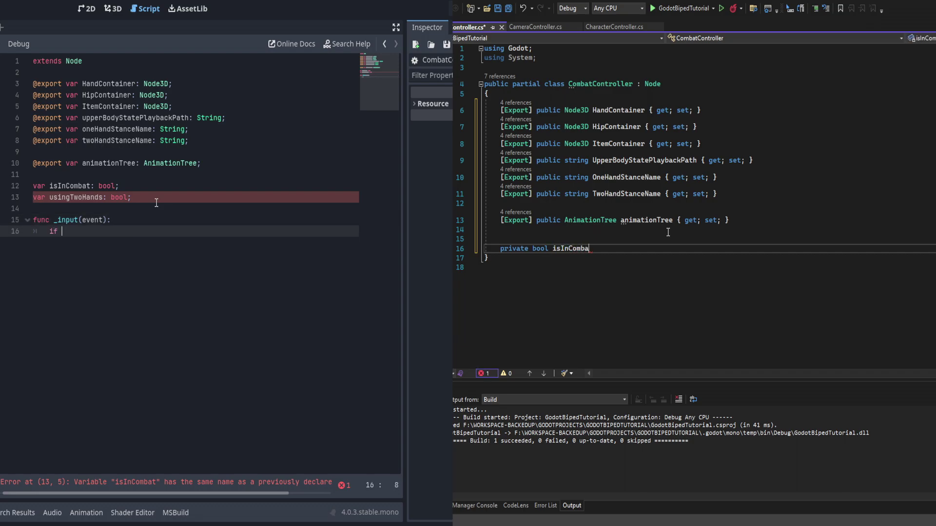
text(if Combat;)
Step: Make the GDScript condition check Input.is_action_just_pressed("DrawWeapon"), and declare a private bool usingTwoHands in C#
key(Return)
text(Inputprivate .isabool us)
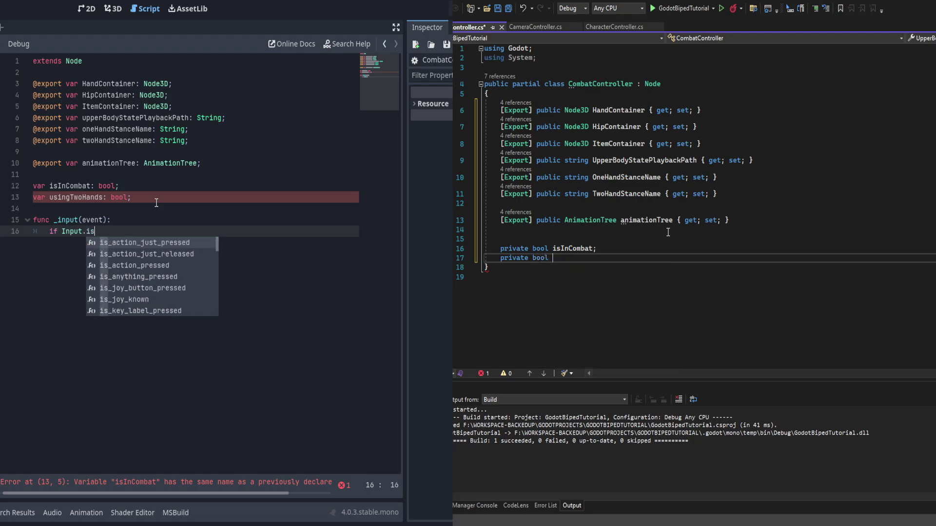
text(ing)
key(Return)
text(TwoHand)
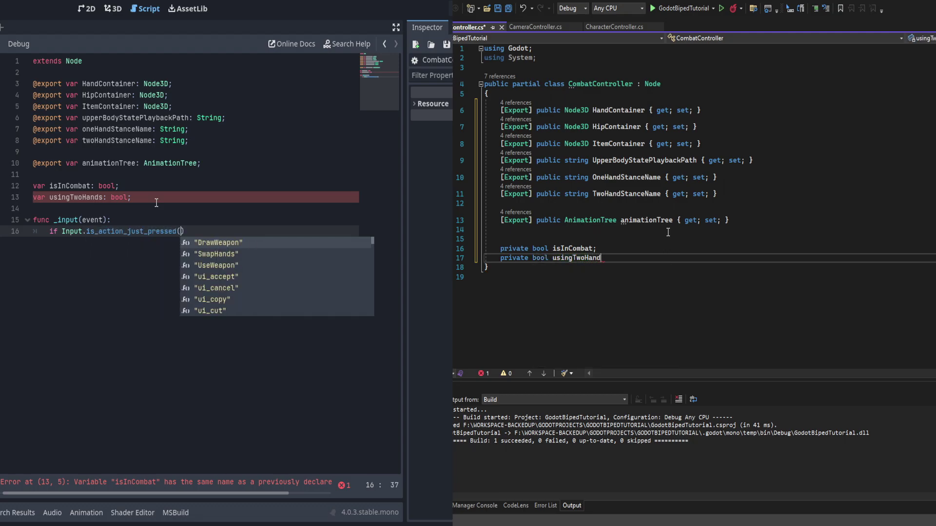
key(Return)
text(s;)
key(Return)
key(Return)
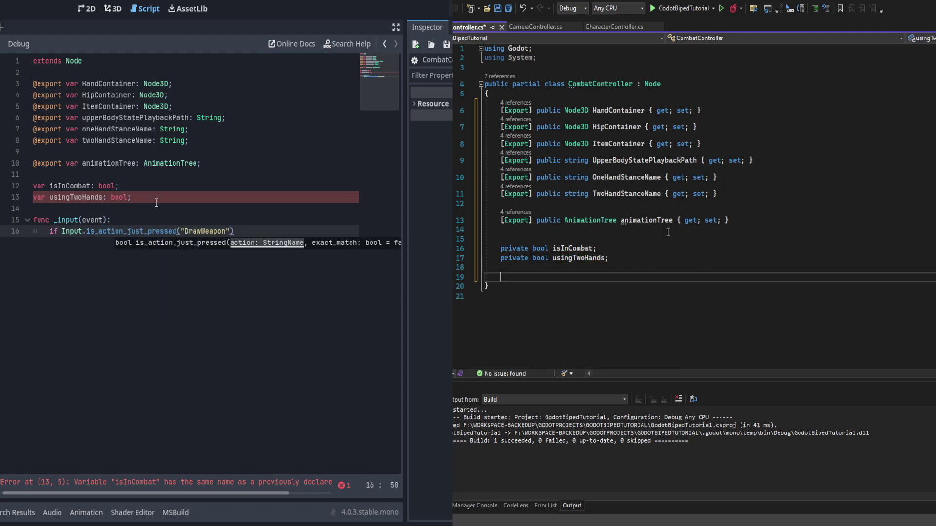
text(:)
key(Return)
Step: Override _Input in the C# class without its base call, and begin assigning a GDScript playback variable from animationTree
text(public ove)
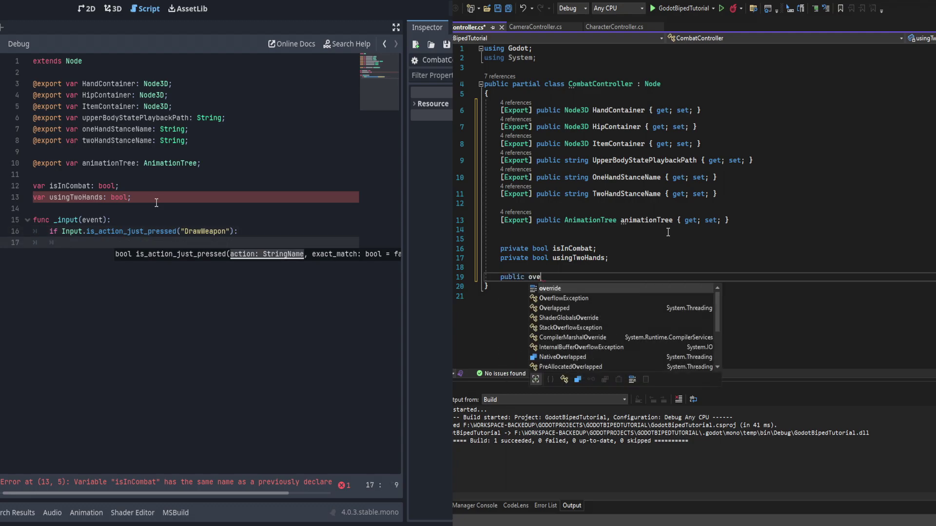
text(rride _ivar playbnack)
key(Tab)
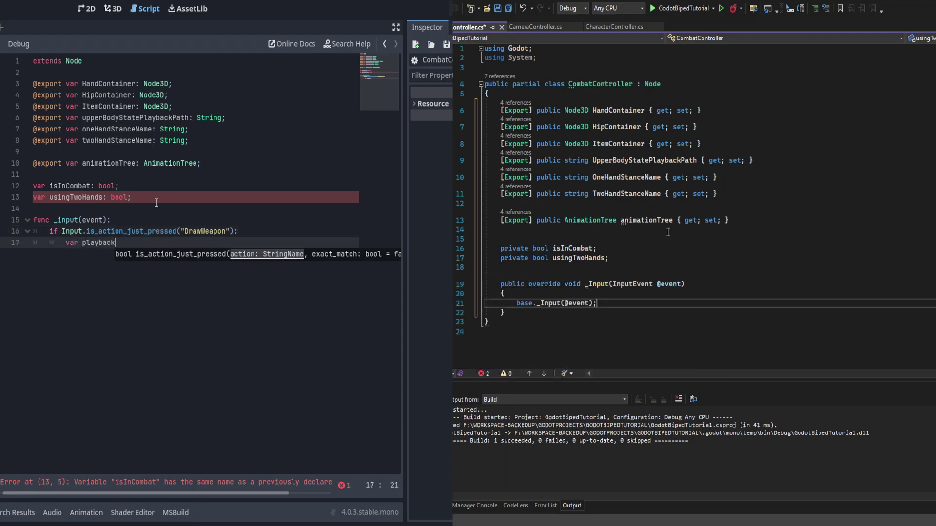
text(= animationTree.)
key(shift+Home)
key(BackSpace)
Step: Add the C# condition Input.IsActionJustPressed("DrawWeapon"), and have the GDScript playback variable get upperBodyStatePlaybackPath
text(if )
text(get(Input.)
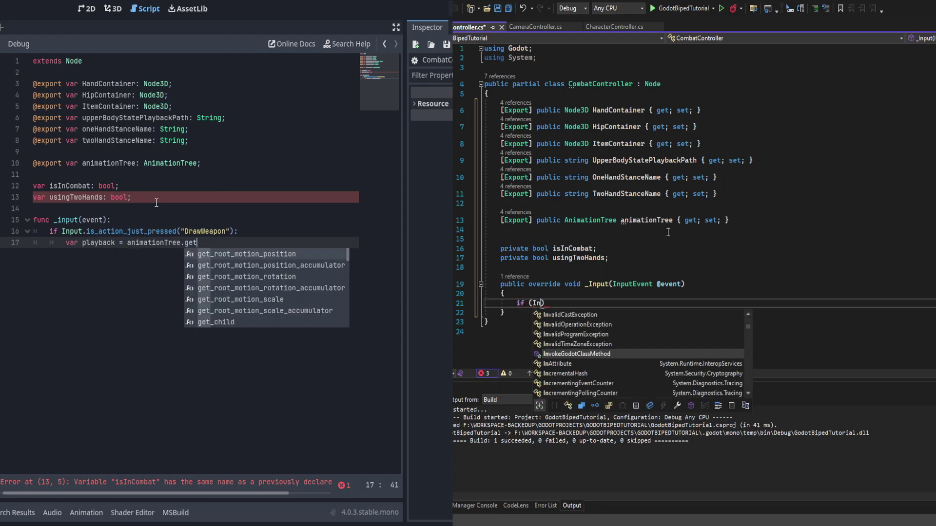
text((IsActionJustPressed")
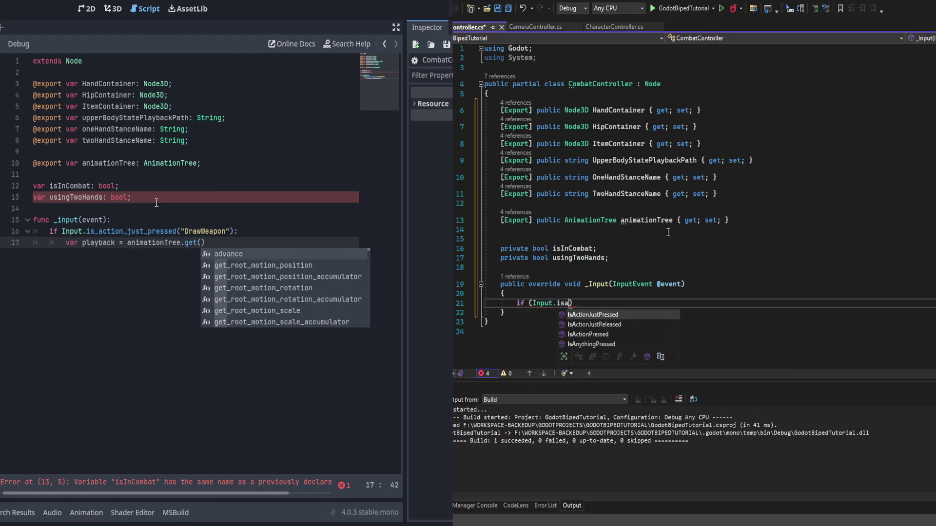
text(up)
key(BackSpace)
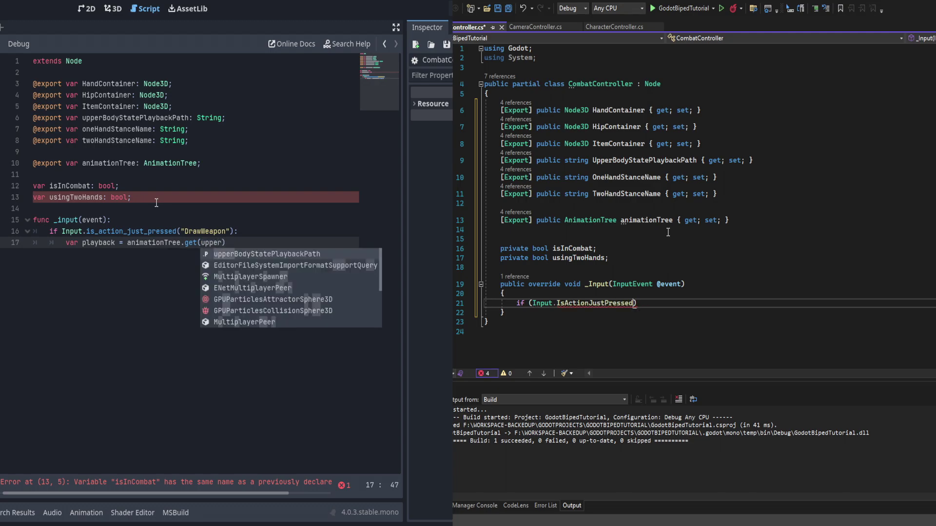
text(BodyStatePlaybackPath(")
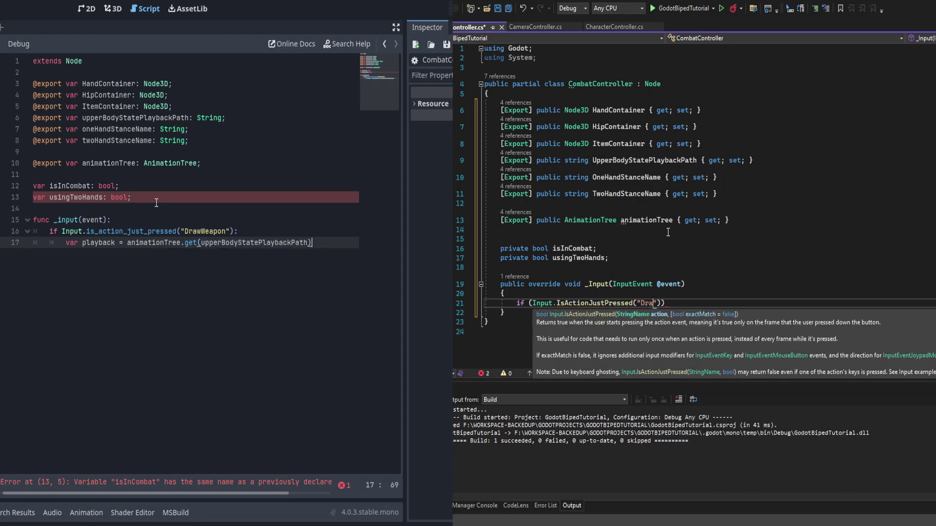
text() as animationstate)
key(End)
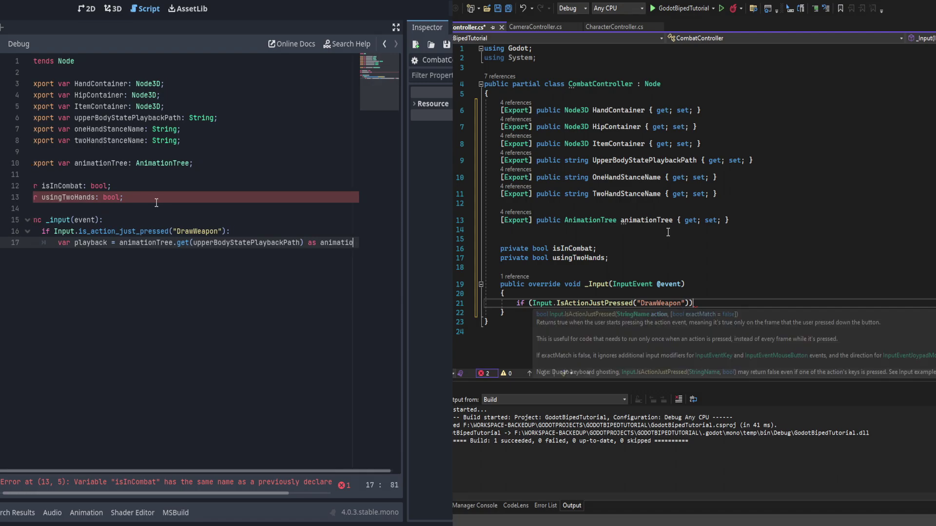
Step: Open a braced body for the C# DrawWeapon condition, and cast the GDScript playback as AnimationNodeStateMachinePlayback
key(Return)
text({)
key(Return)
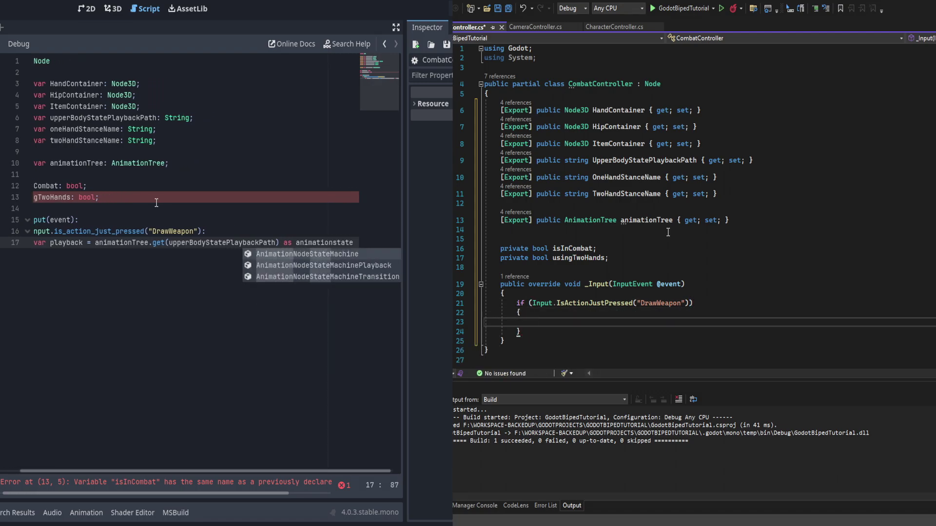
key(Down)
key(Return)
Step: End the GDScript playback line with a semicolon, and begin a C# playback variable with an AnimationNodeStateMachinePlayback cast
text(;var playback = )
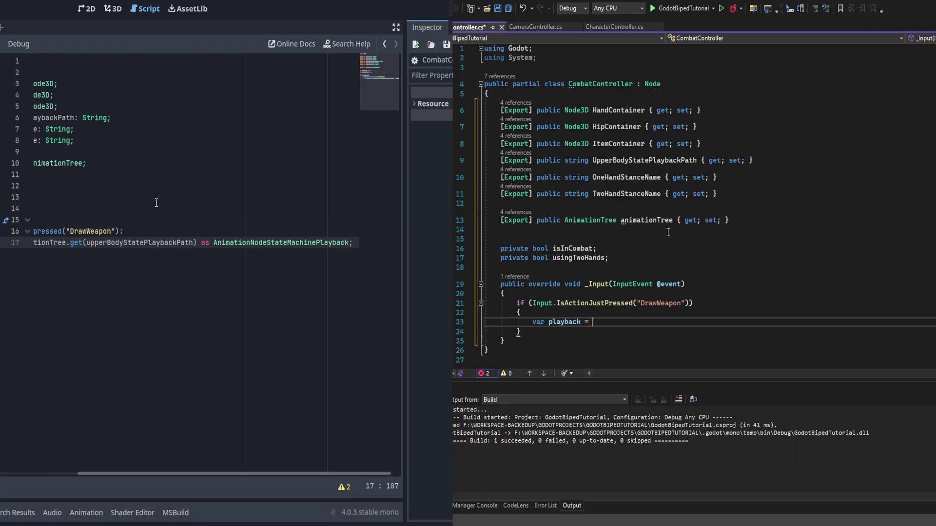
text((animations)
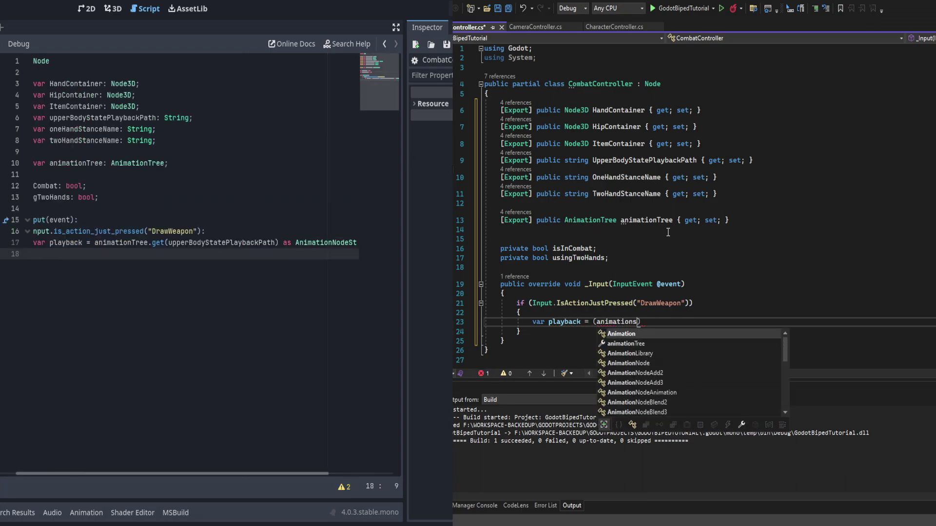
text(tate)
key(Down)
key(Return)
text())
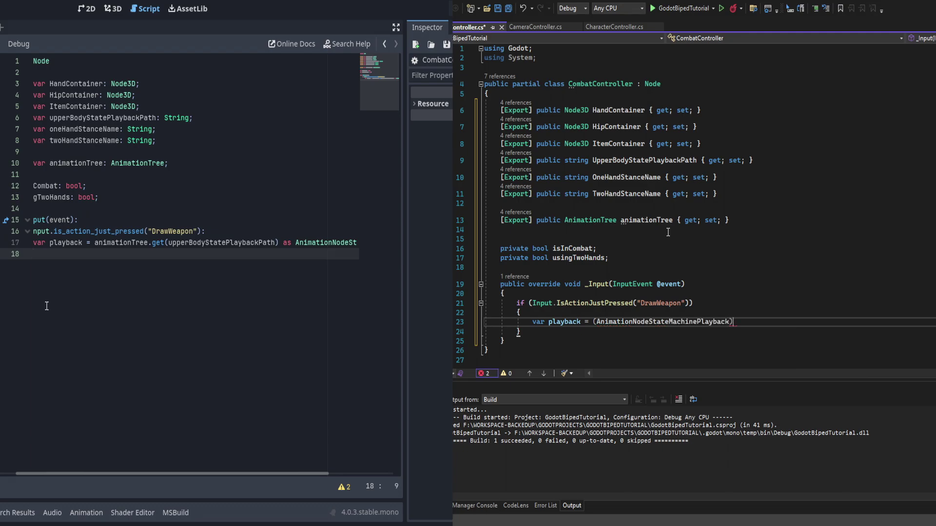
Step: Apply the C# cast to animationTree, and add an if !isInCombat condition below the GDScript playback line
text(anima)
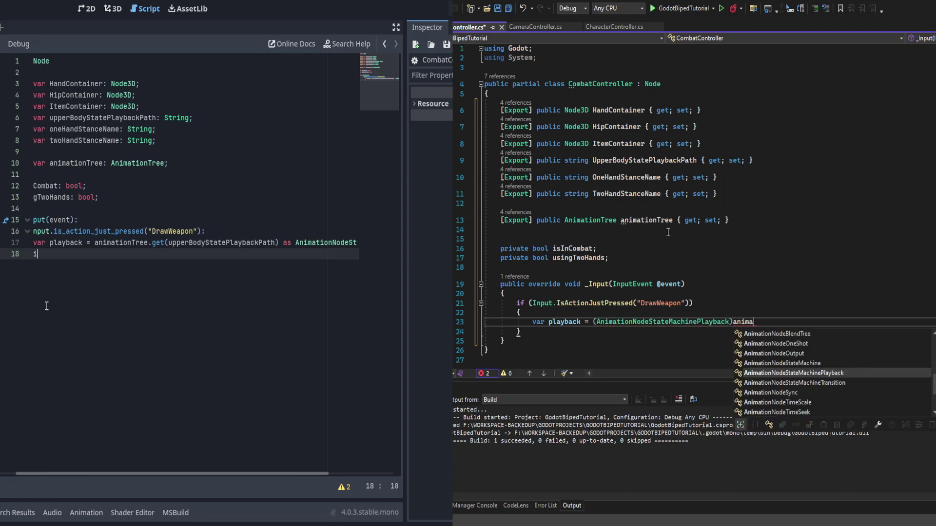
text(!isinionTree)
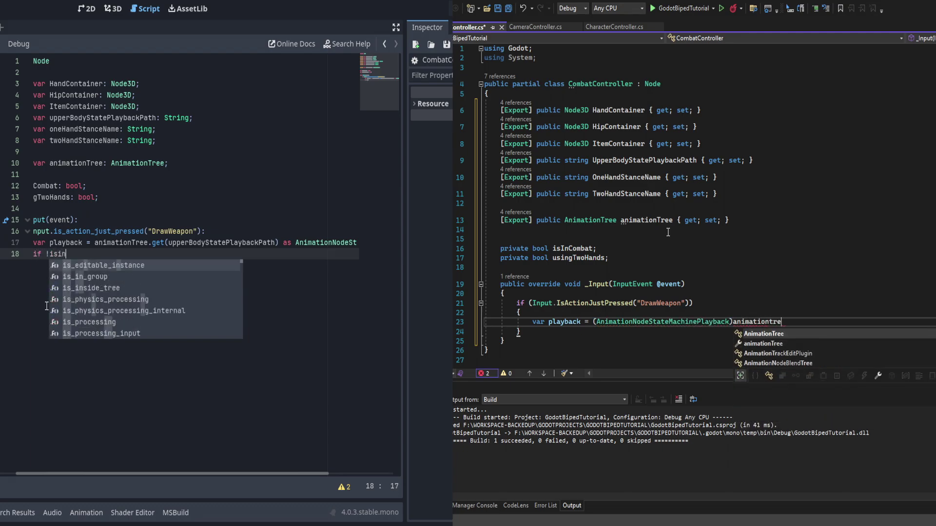
text(c)
key(Return)
text(:)
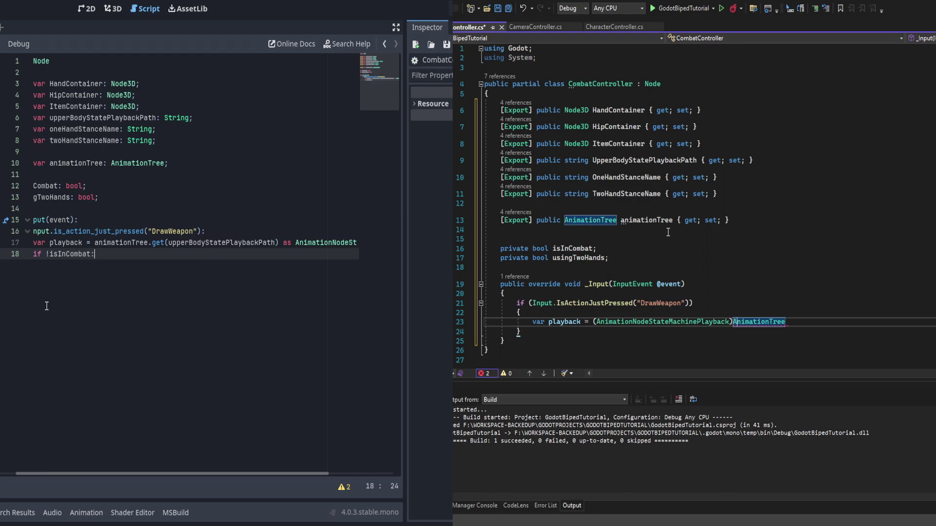
key(Return)
key(ctrl+z)
Step: Complete the C# playback assignment with Get(UpperBodyStatePlaybackPath), and set isInCombat = true inside the GDScript condition
text(.Get)
key(Escape)
text(isinc(uppe)
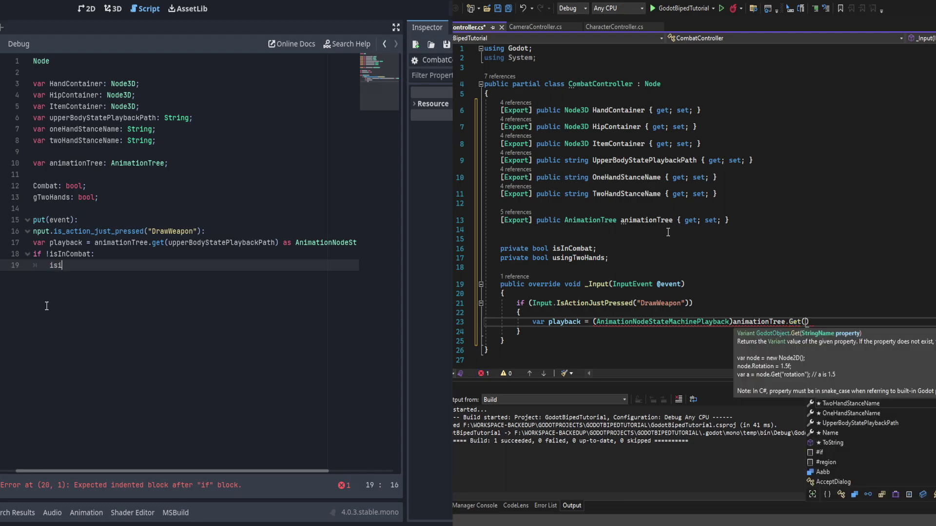
text(rBodyStatePlaybackPathombat )
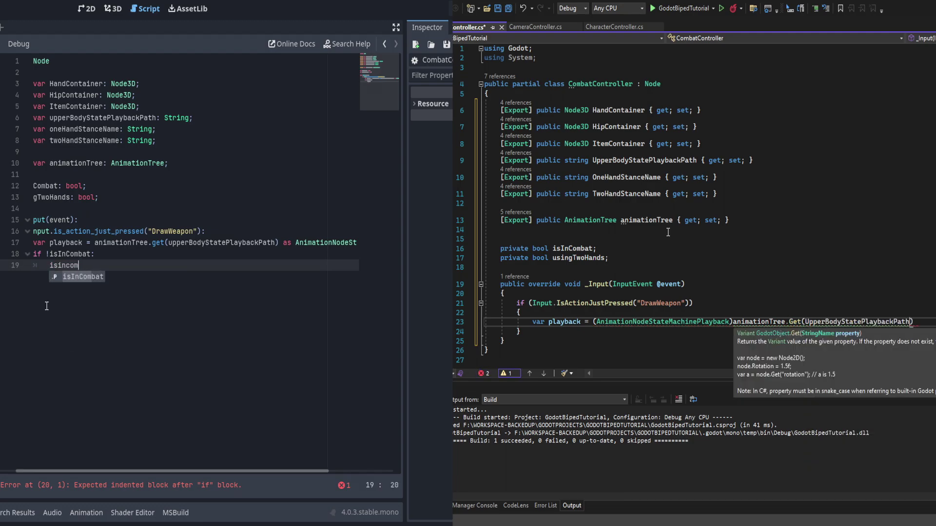
text(= true);)
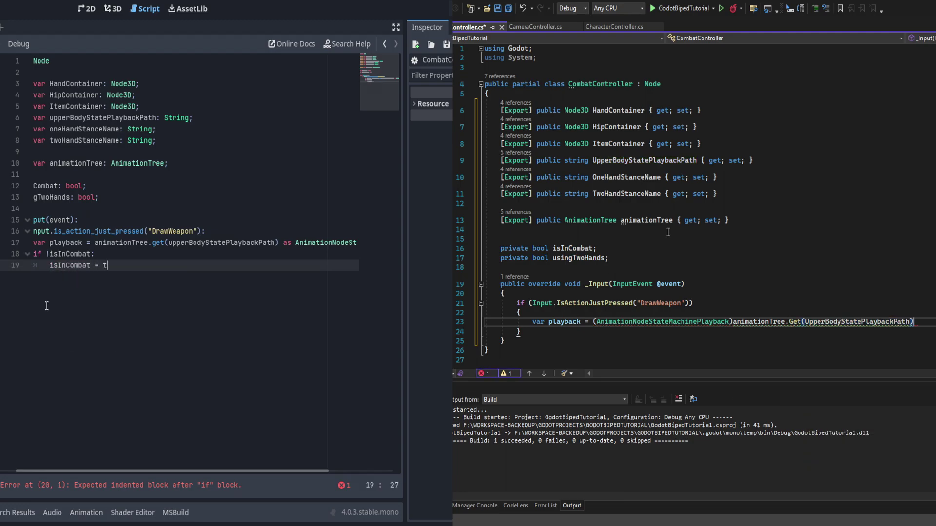
key(Return)
key(Return)
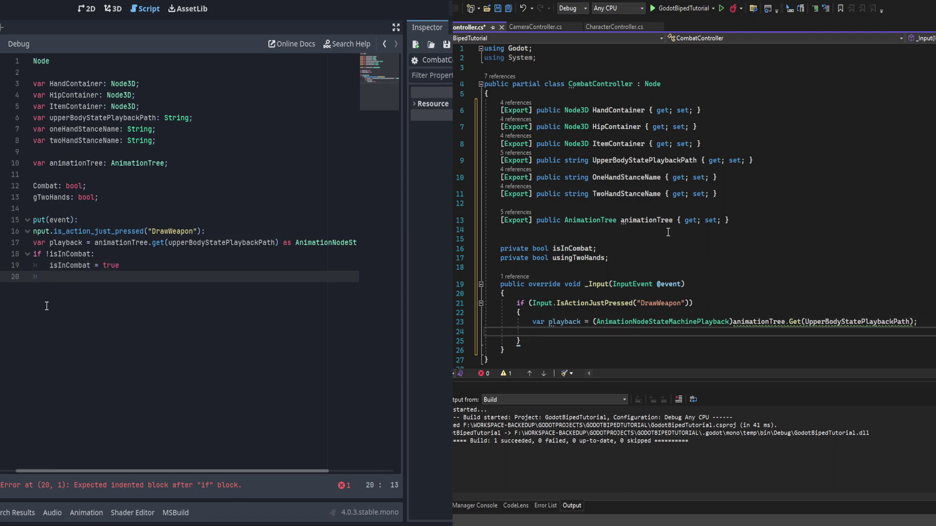
Step: Add a nested if usingTwoHands condition in the GDScript, and an if (!isInCombat) block with braces in C#
text(if if (!isiusingt)
key(Tab)
key(Tab)
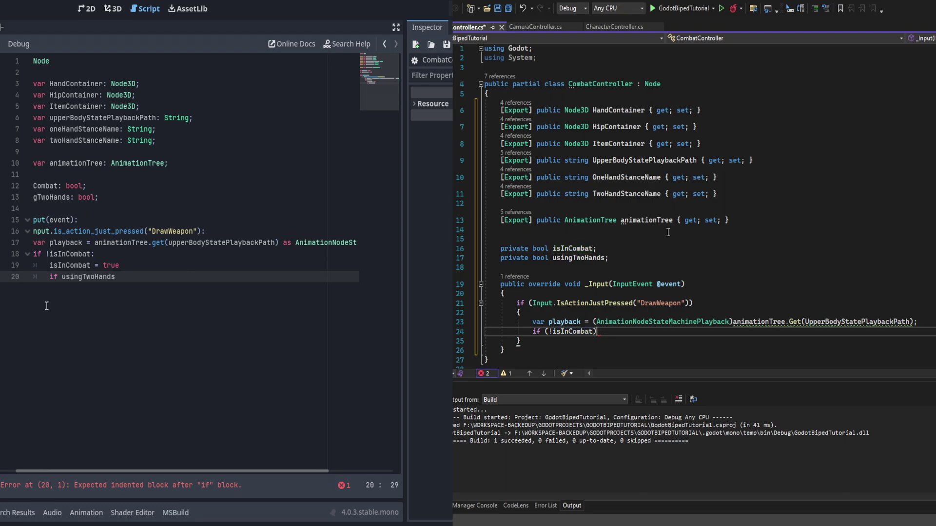
text(:)
key(Return)
key(Return)
text({)
key(Return)
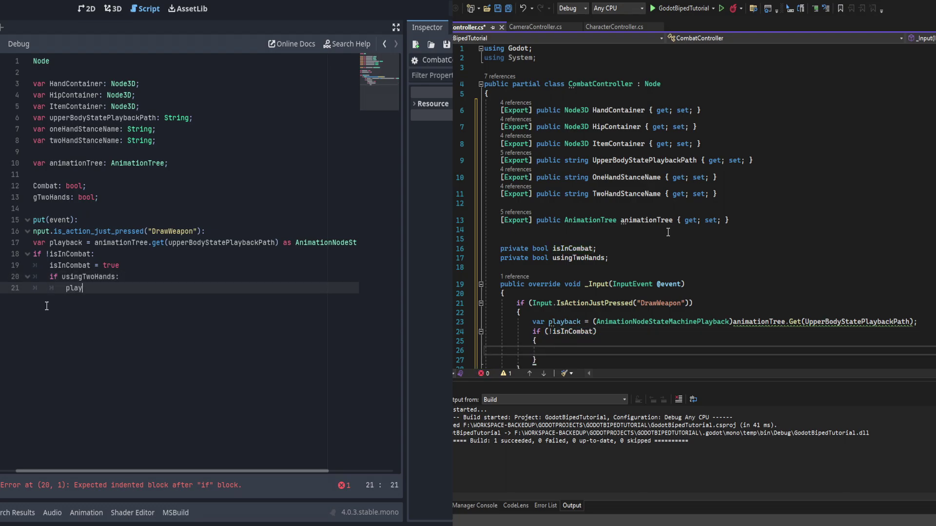
Step: Set isInCombat = true inside the C# block, and add a playback.travel call under the GDScript usingTwoHands condition
key(BackSpace)
key(BackSpace)
key(BackSpace)
text(isInCombat )
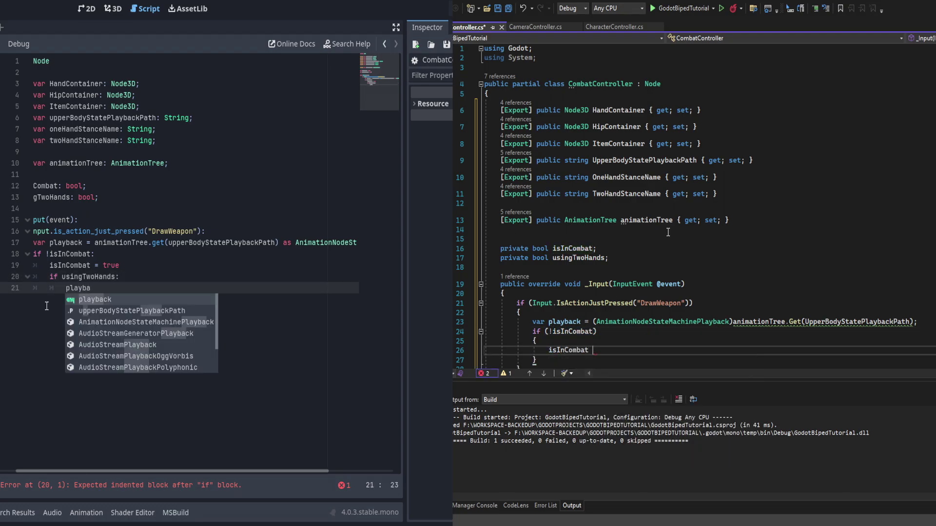
text(=back.tratrue;)
key(Tab)
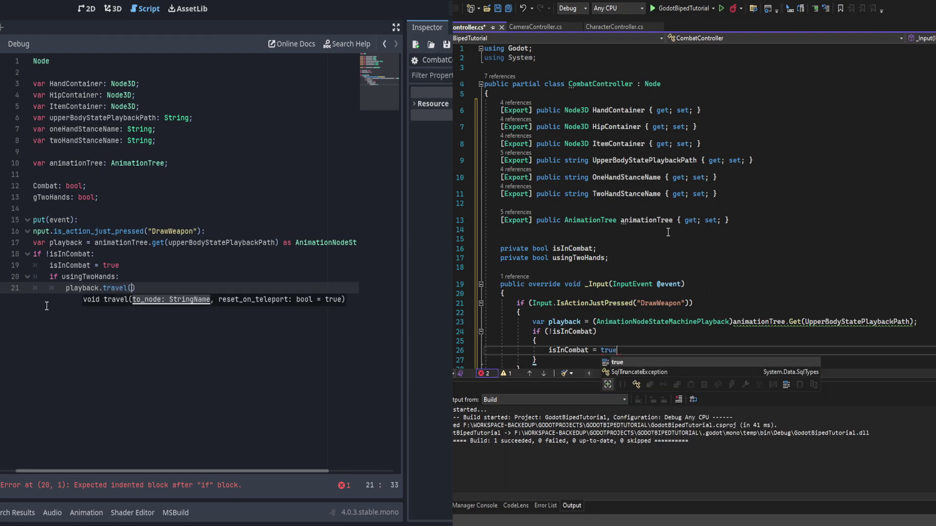
key(Return)
Step: Pass twoHandStanceName + "Idle" to the GDScript travel call, and add an if (usingTwoHands) condition in C#
text(two)
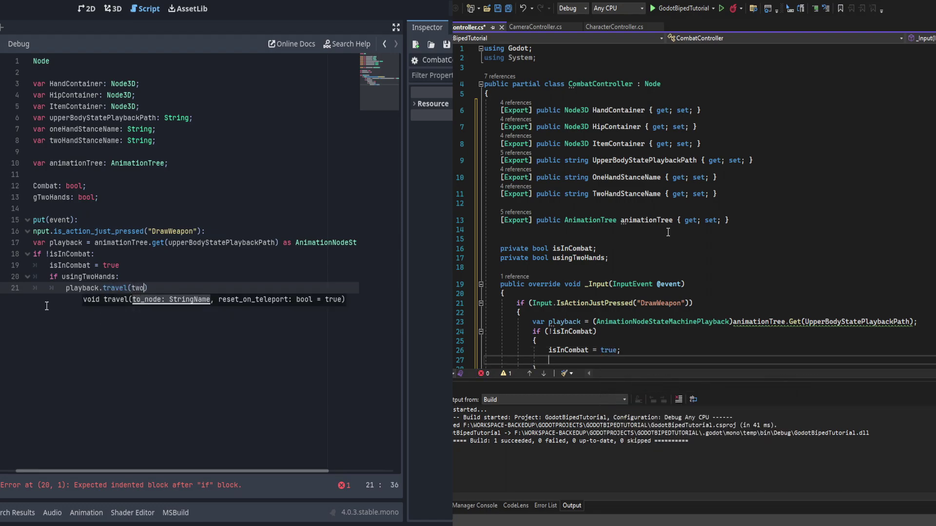
key(Return)
key(Tab)
text(if (u)
text( + ")
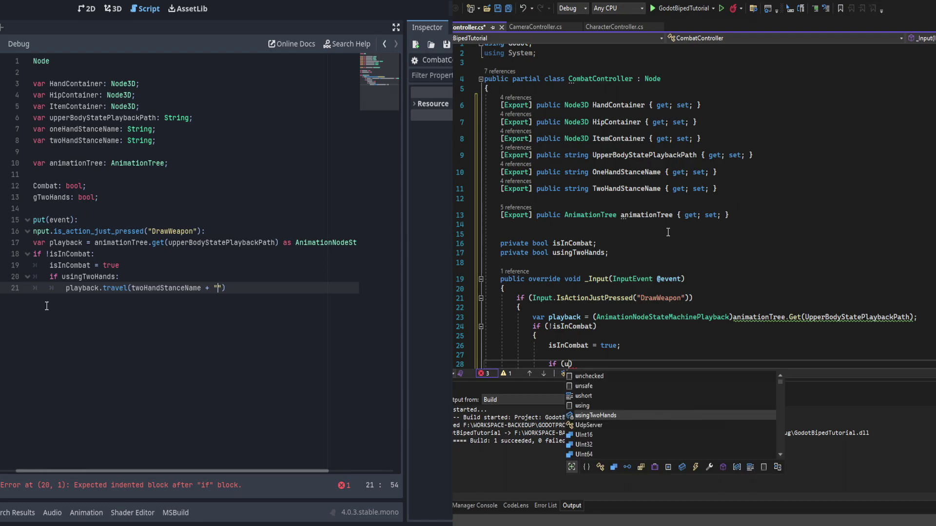
text(IdlesingTwoHands)
key(Right)
key(Right)
key(Tab)
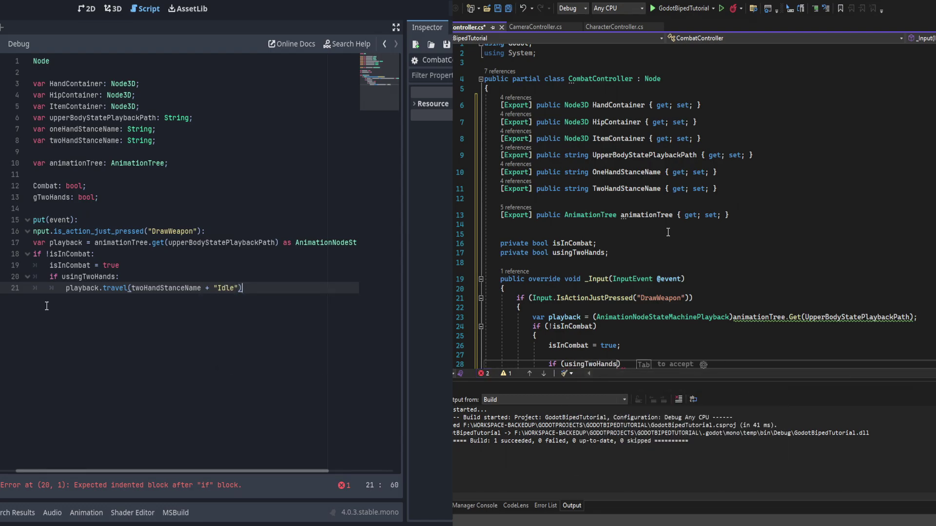